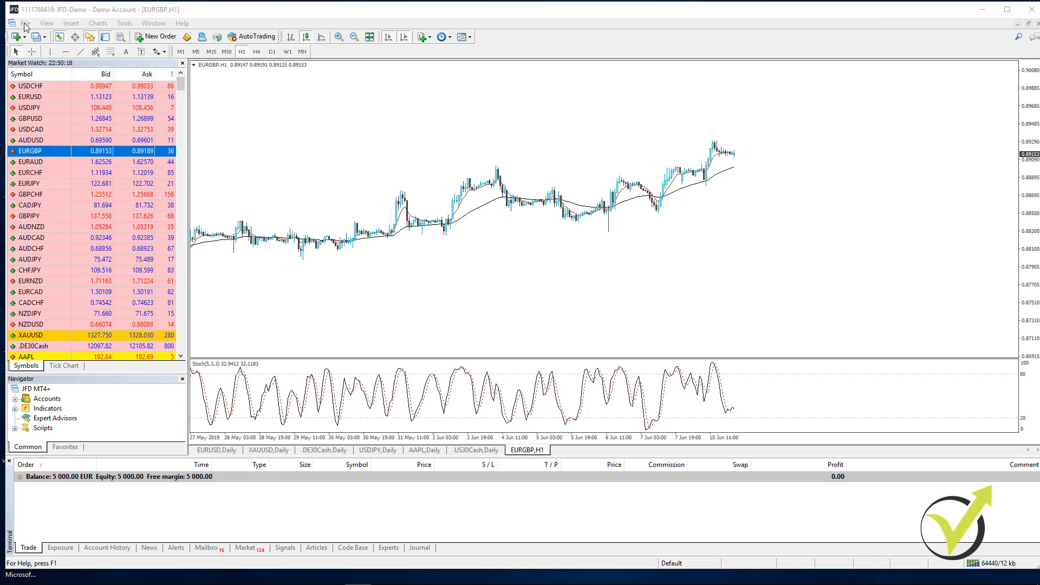
- Open the terminal's data folder and go to its MQL4 > Experts subfolder
click(25, 24)
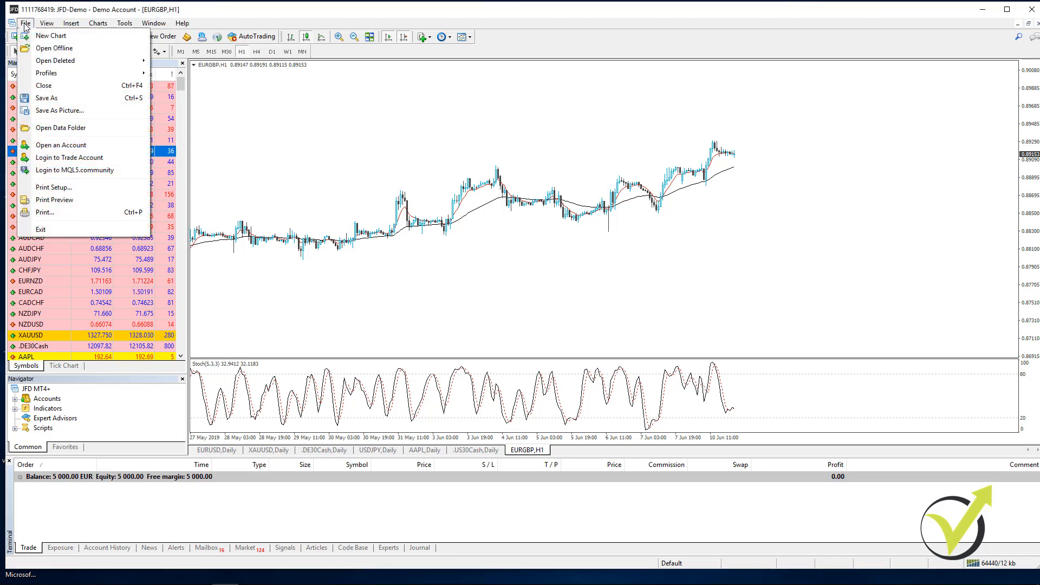
click(61, 130)
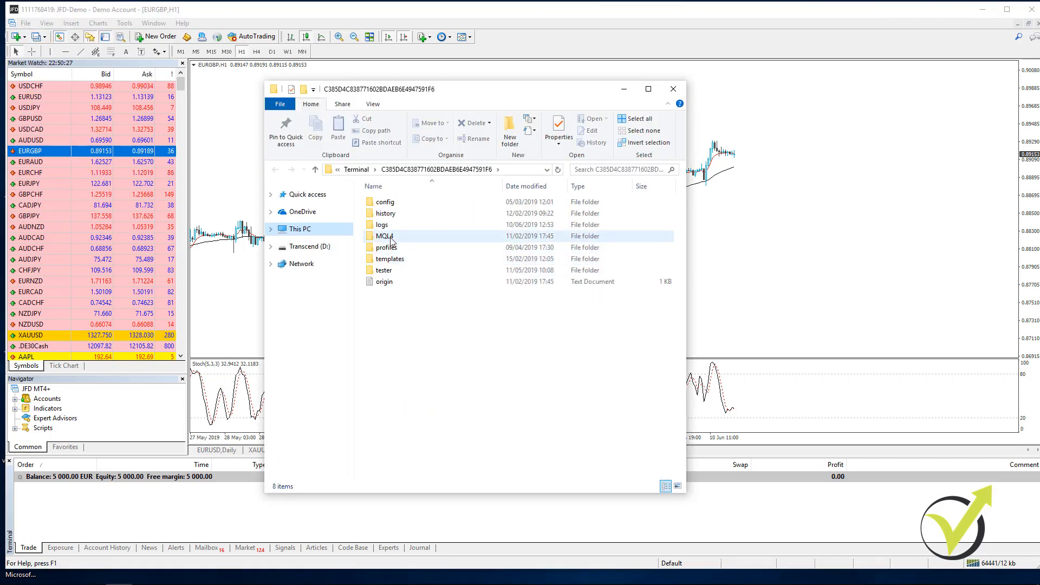
double_click(392, 242)
click(394, 207)
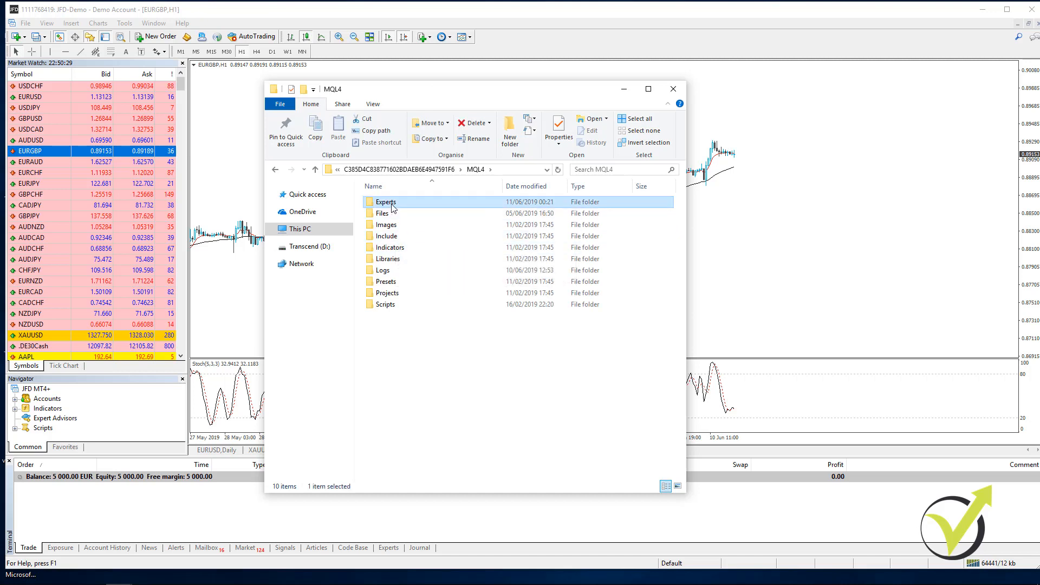
double_click(393, 206)
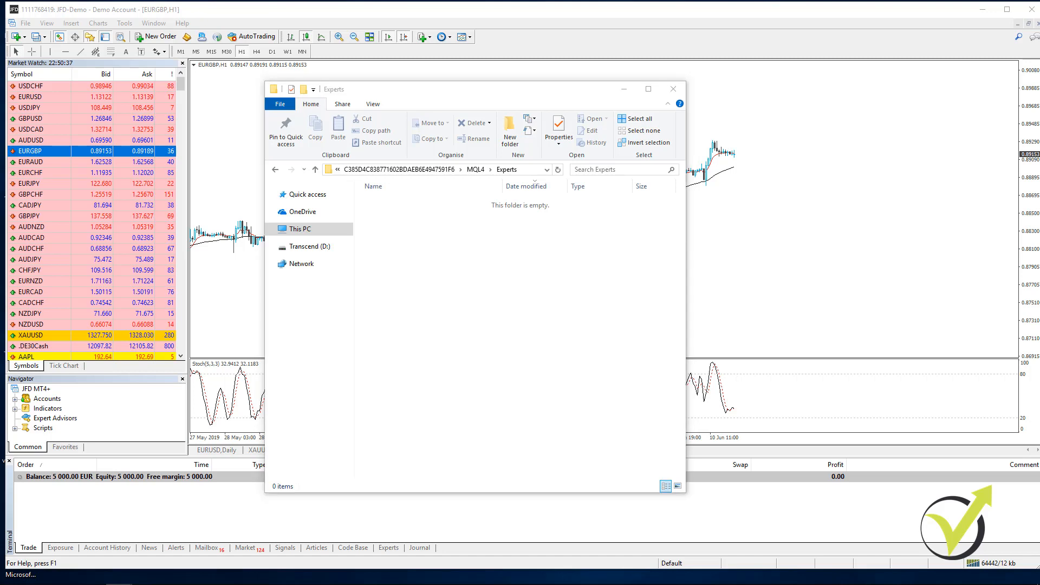
- Paste the copied EA Studio M15 MQ4 files for EURGBP, EURUSD and GBPUSD into the Experts folder, then close the folder window
key(ctrl+c)
click(429, 299)
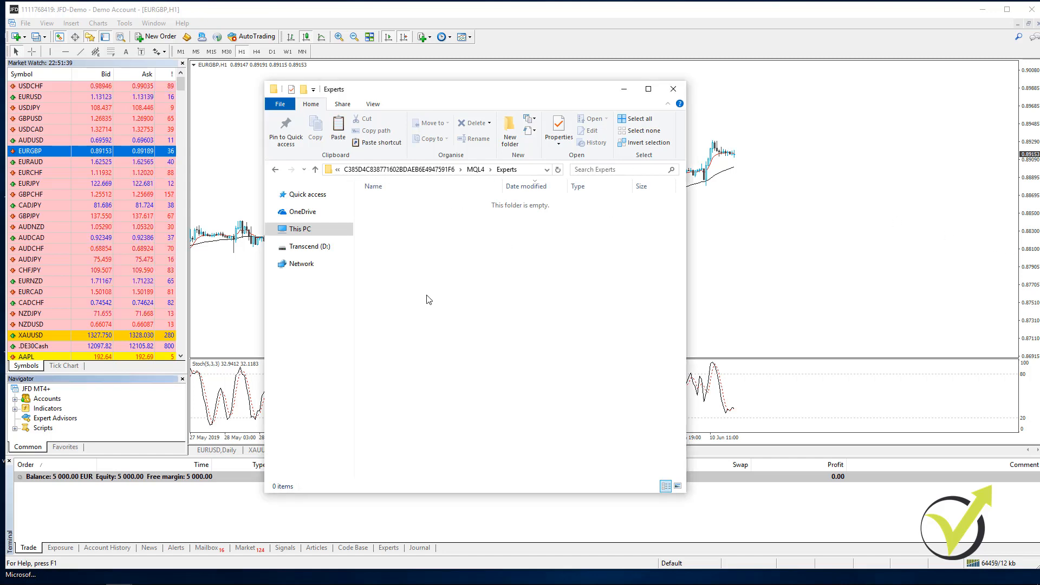
key(ctrl+v)
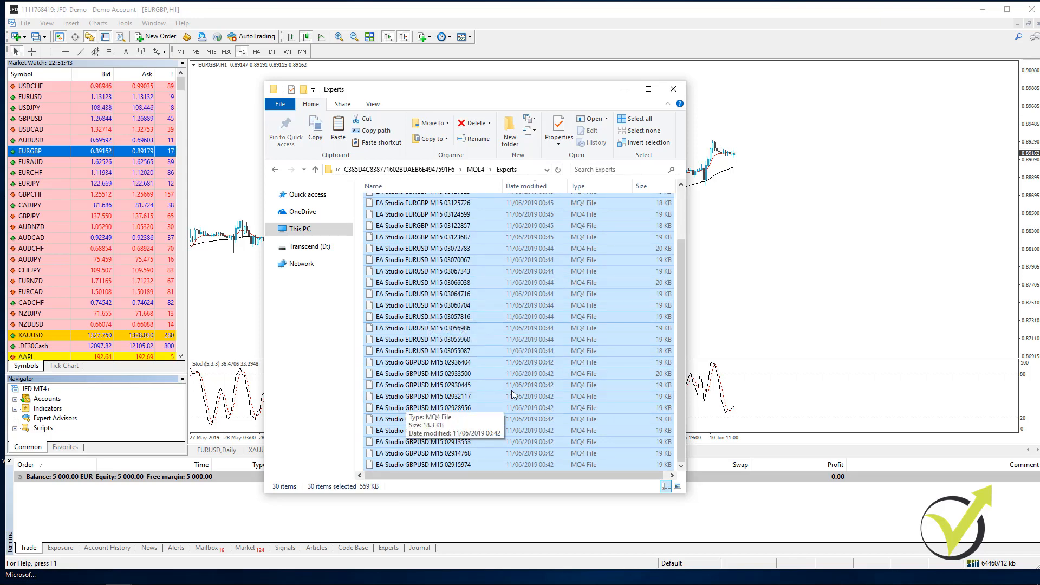
scroll(517, 340, up, 2)
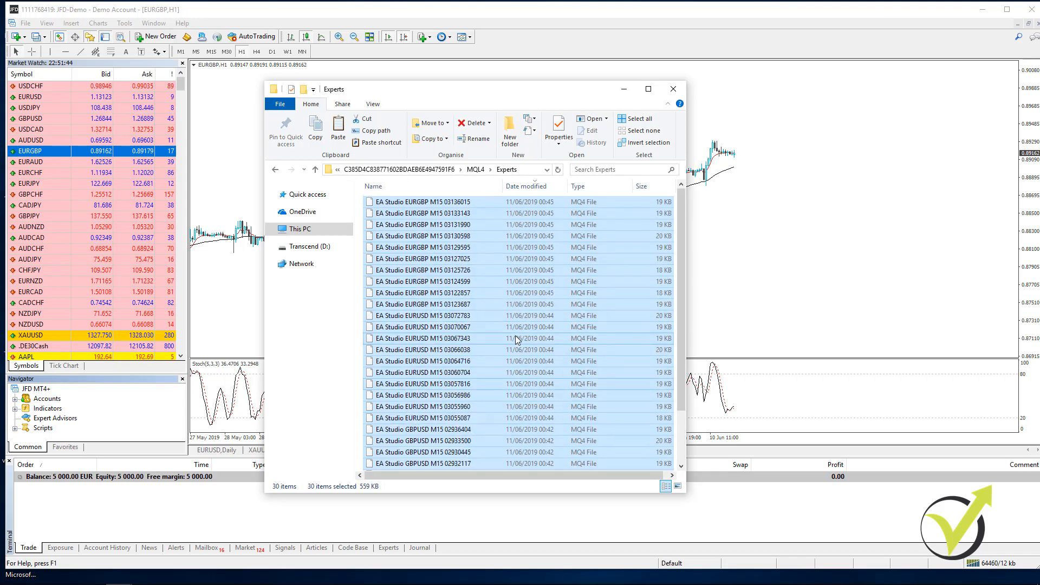
click(674, 89)
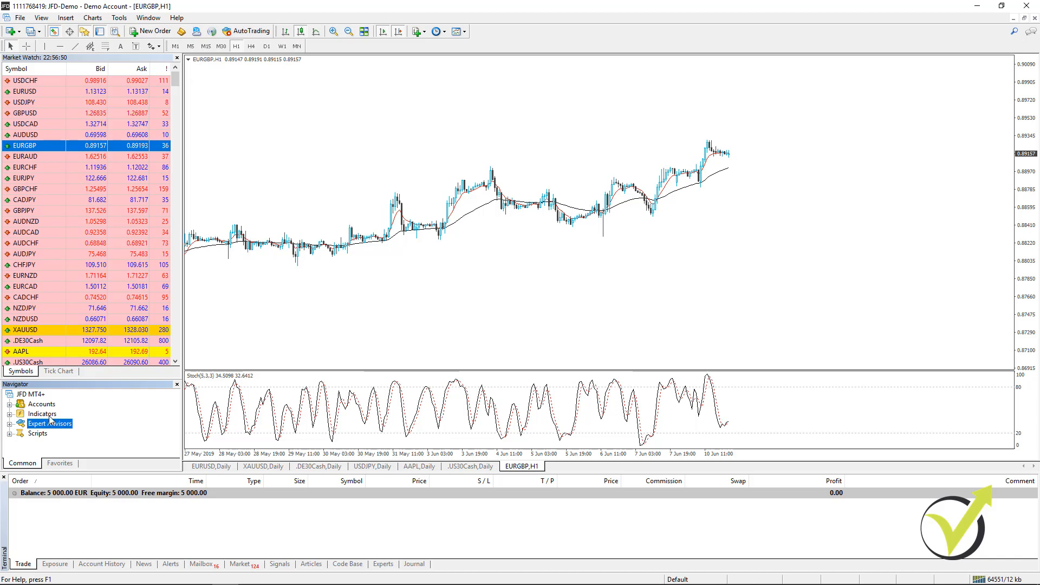
- Refresh the Expert Advisors in the Navigator, expand their list and enlarge the Navigator so more experts are shown
right_click(56, 427)
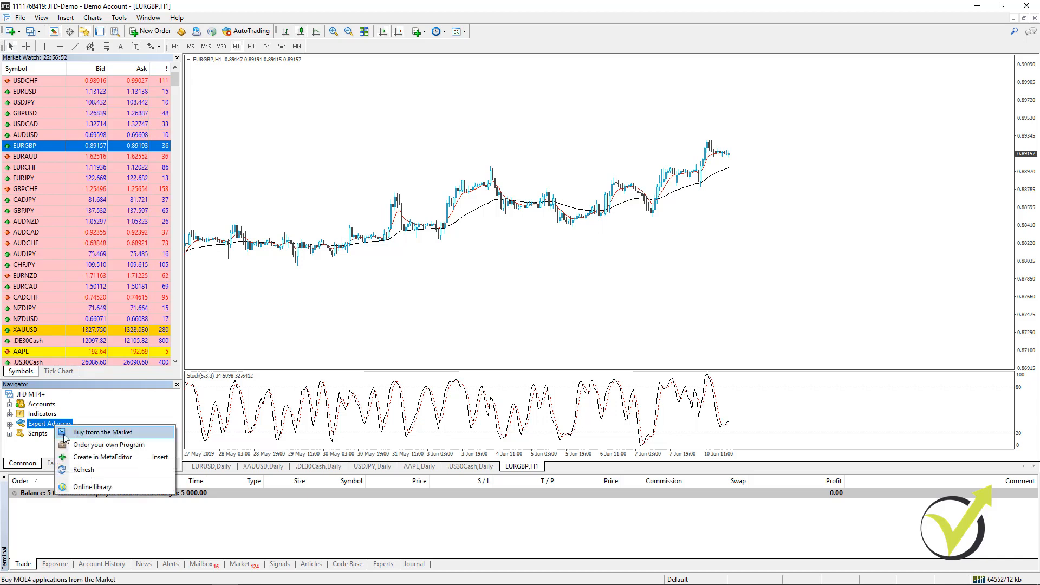
click(83, 470)
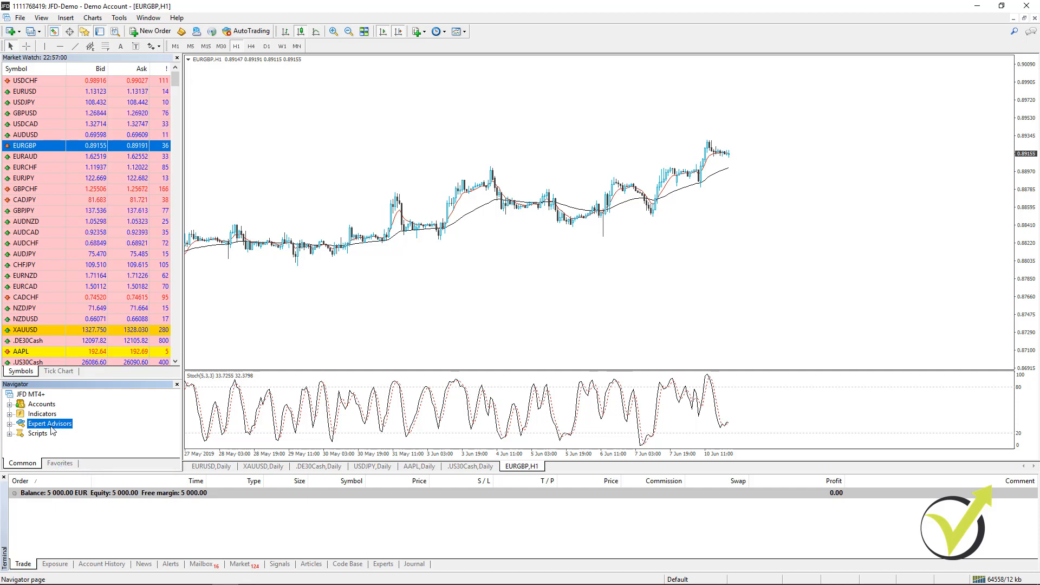
click(9, 424)
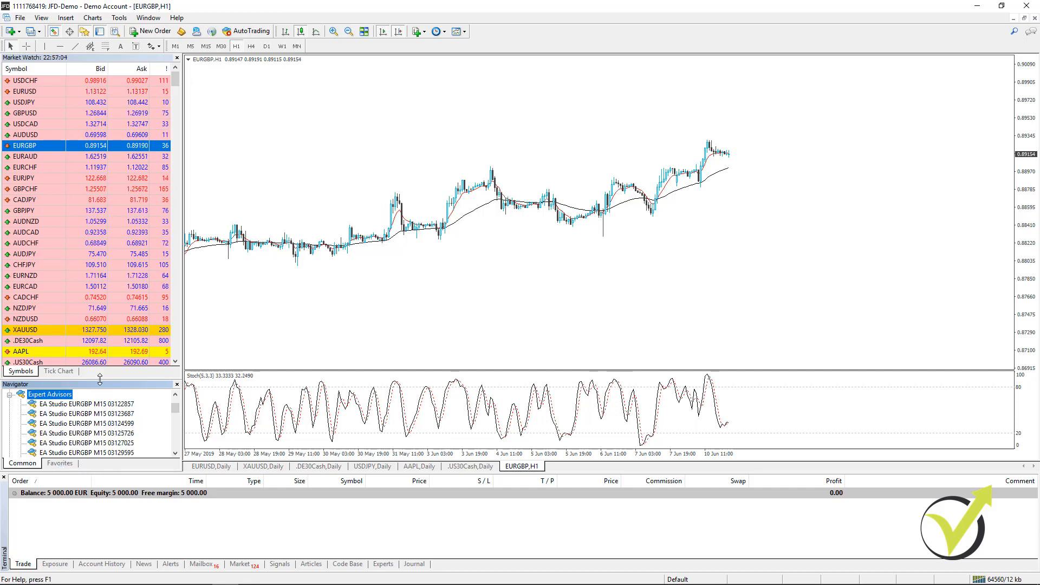
drag(99, 380, 108, 280)
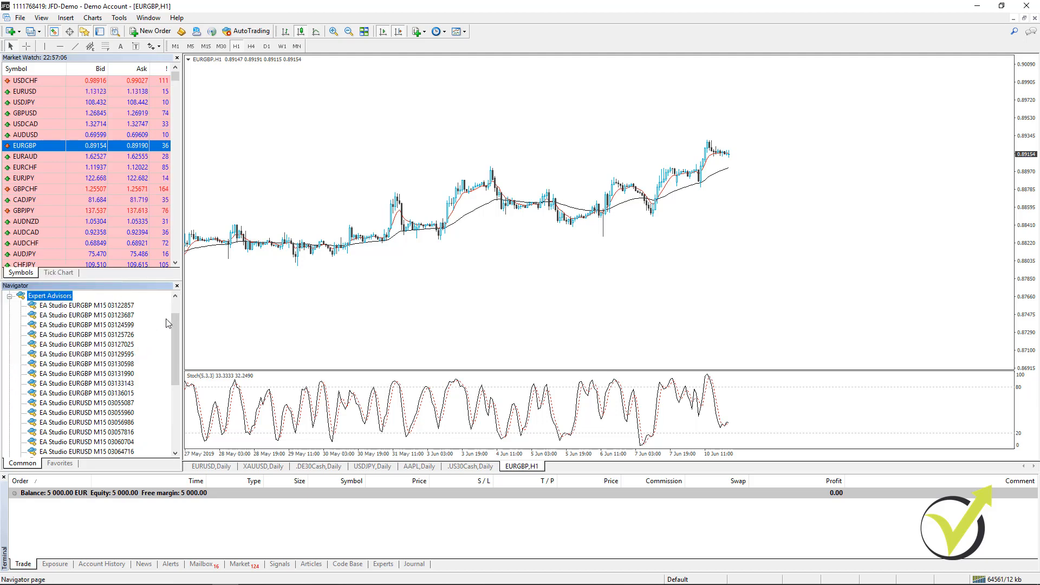
mouse_move(174, 323)
mouse_down()
mouse_move(172, 396)
mouse_move(174, 308)
mouse_move(169, 355)
mouse_move(171, 317)
mouse_up()
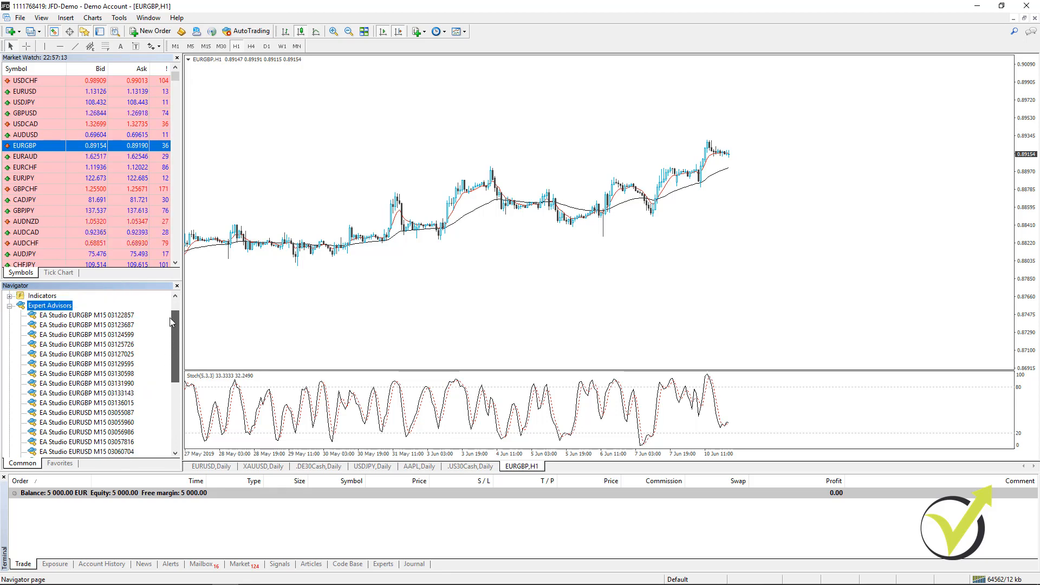
- Close the EURGBP, US30Cash, AAPL, USDJPY, DE30Cash and XAUUSD charts, keeping only the EURUSD Daily chart open
right_click(518, 466)
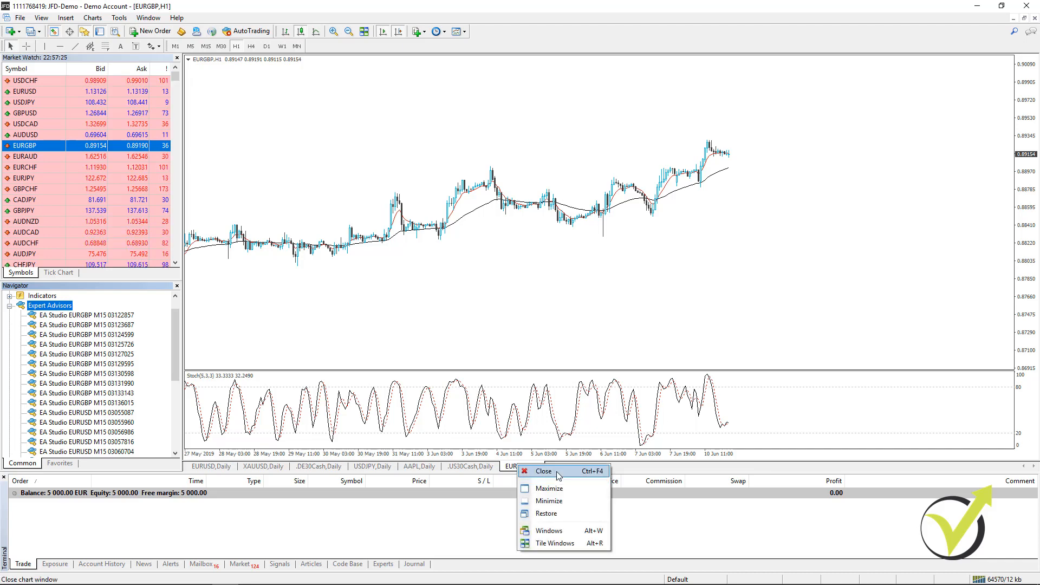
click(542, 471)
right_click(474, 466)
click(485, 474)
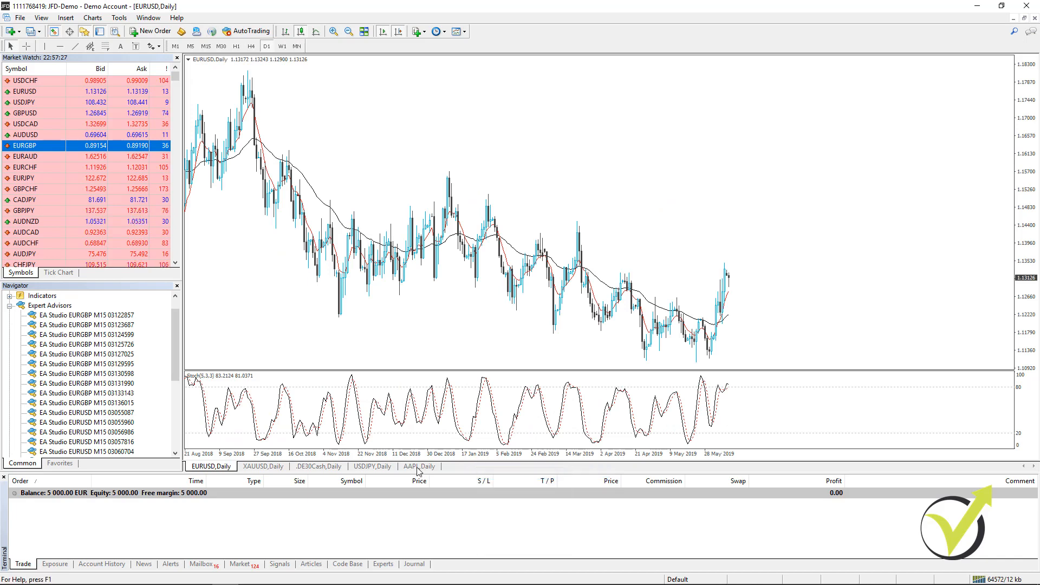
right_click(420, 467)
click(429, 474)
right_click(379, 469)
click(388, 475)
right_click(321, 467)
click(335, 480)
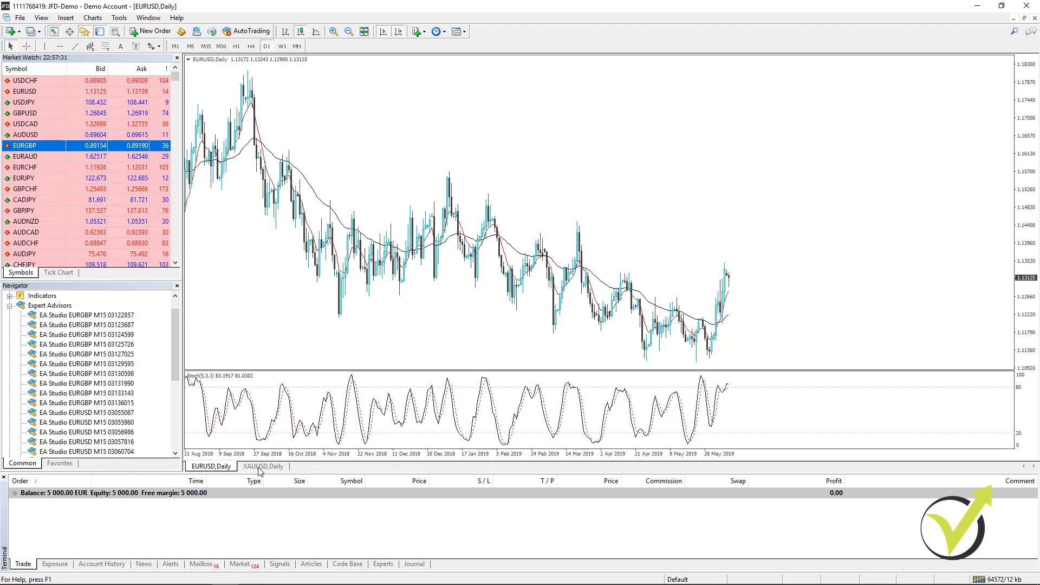
right_click(260, 469)
click(276, 478)
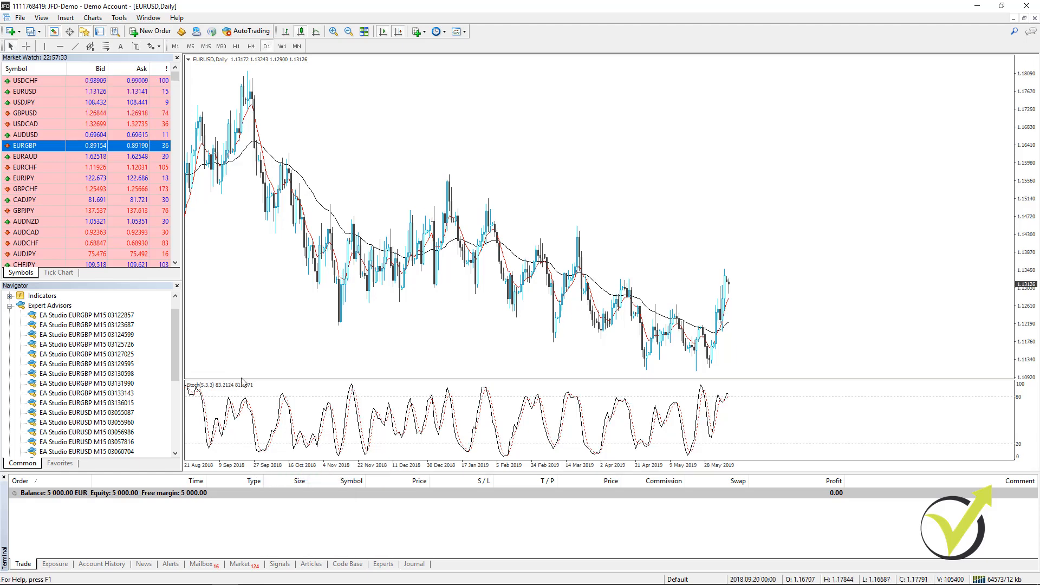
- Open a second EURUSD chart and set both EURUSD charts to the M15 timeframe
right_click(25, 91)
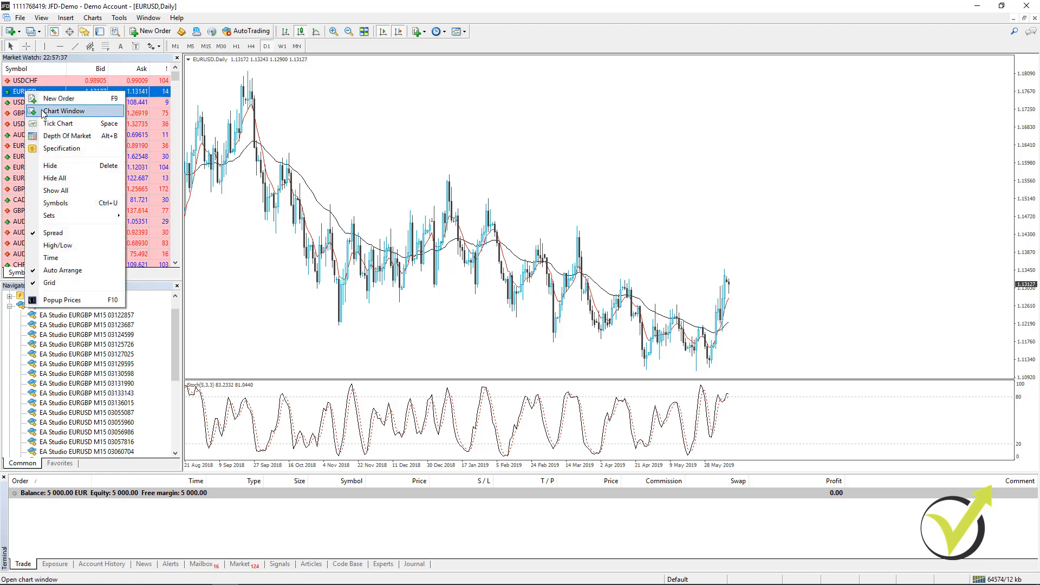
click(43, 111)
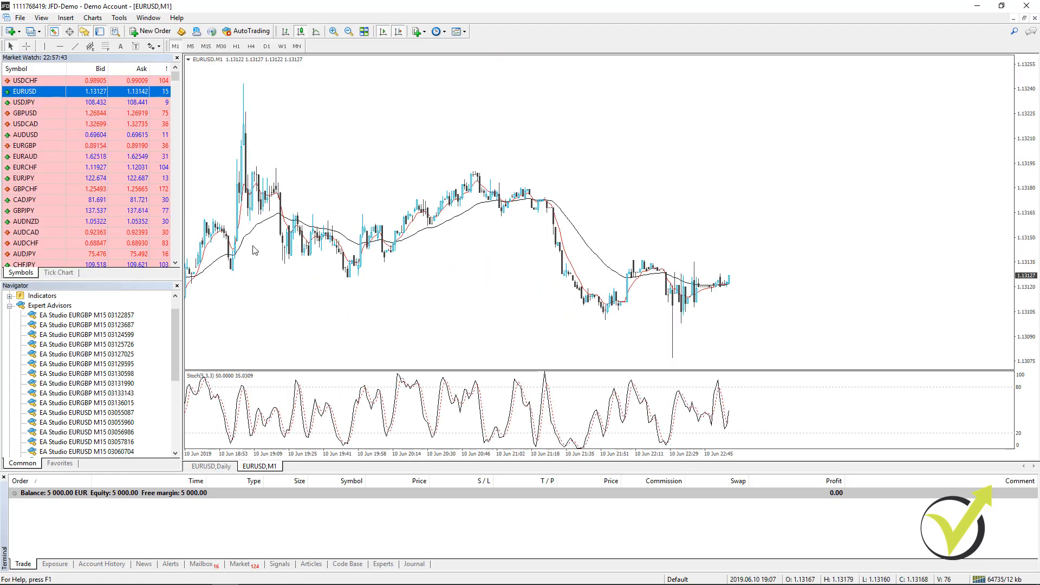
click(207, 46)
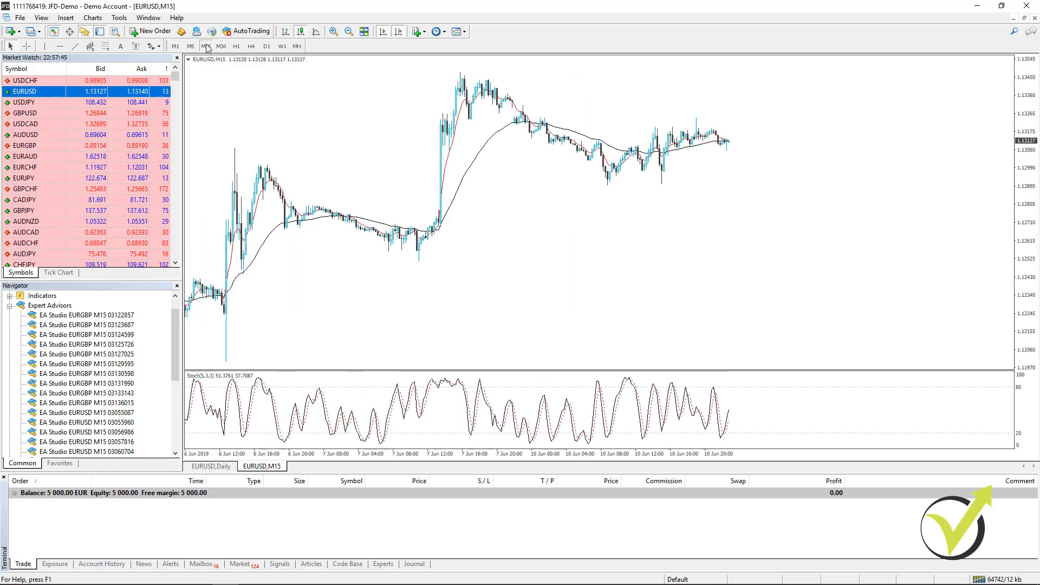
click(221, 469)
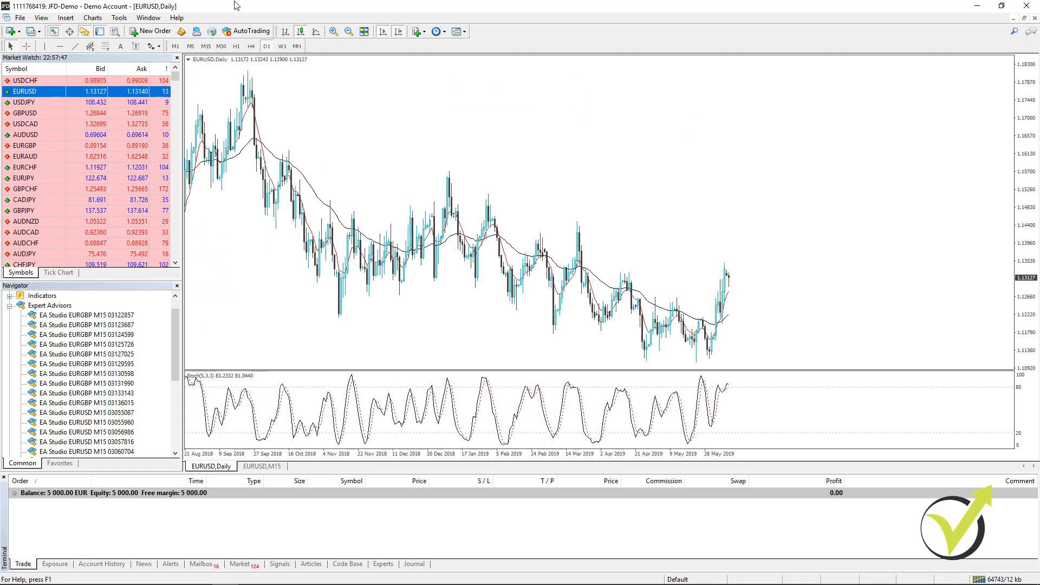
click(206, 46)
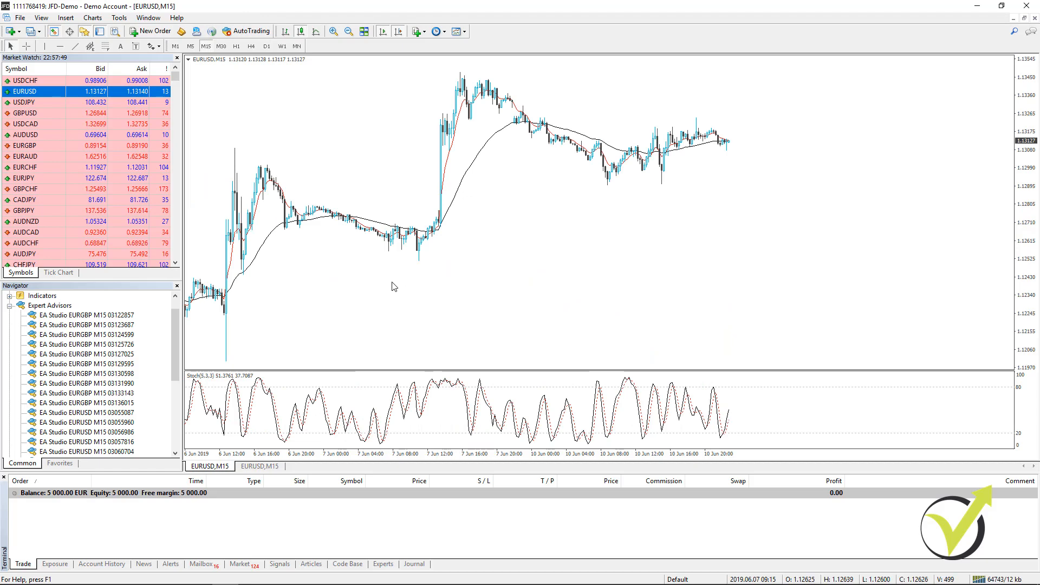
- Open eight more EURUSD chart windows from the Market Watch symbol
right_click(34, 95)
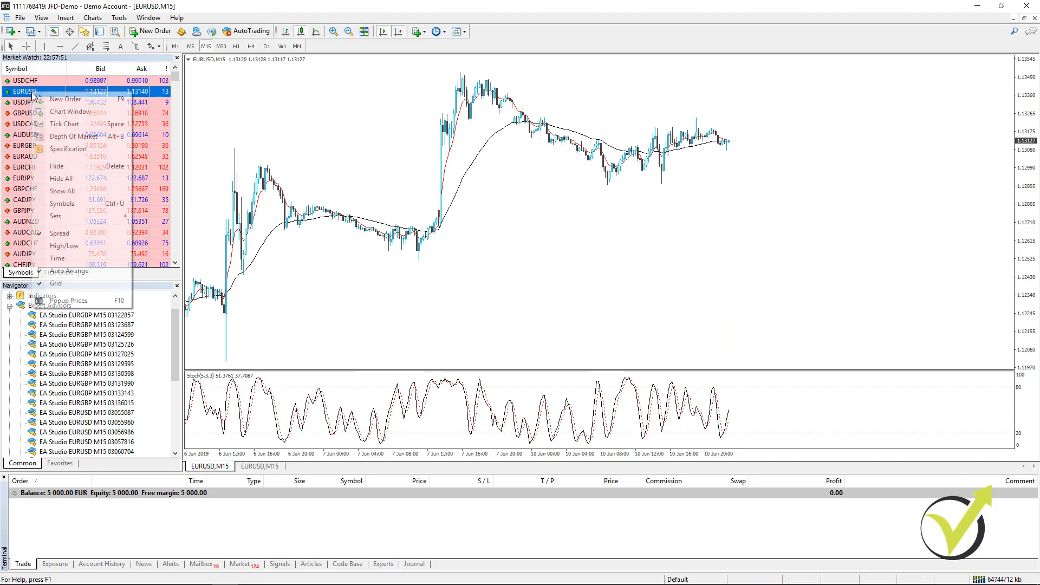
click(68, 111)
right_click(29, 91)
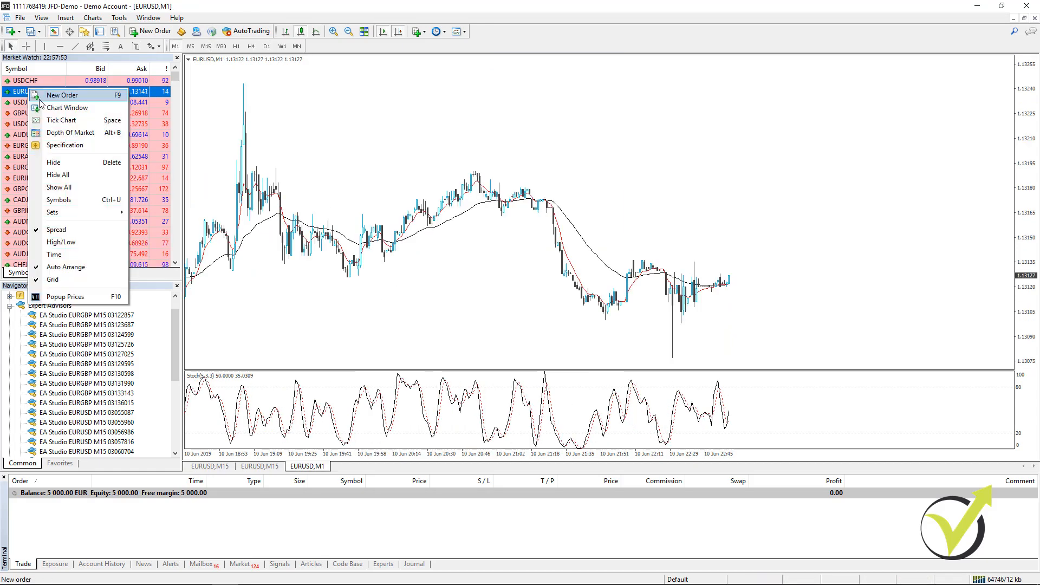
click(44, 107)
right_click(24, 92)
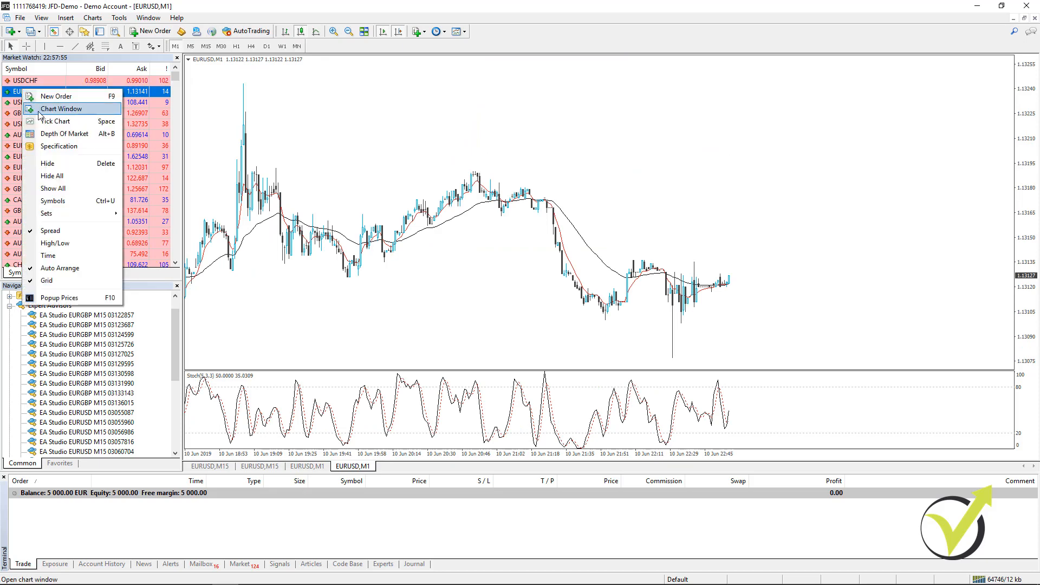
click(39, 109)
right_click(24, 91)
click(39, 108)
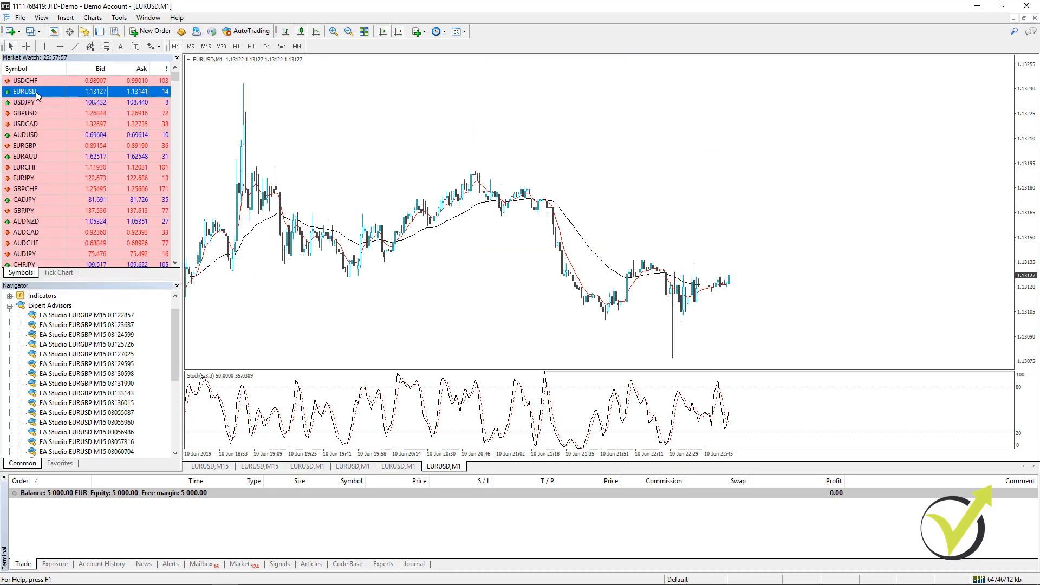
right_click(36, 91)
click(43, 113)
right_click(33, 92)
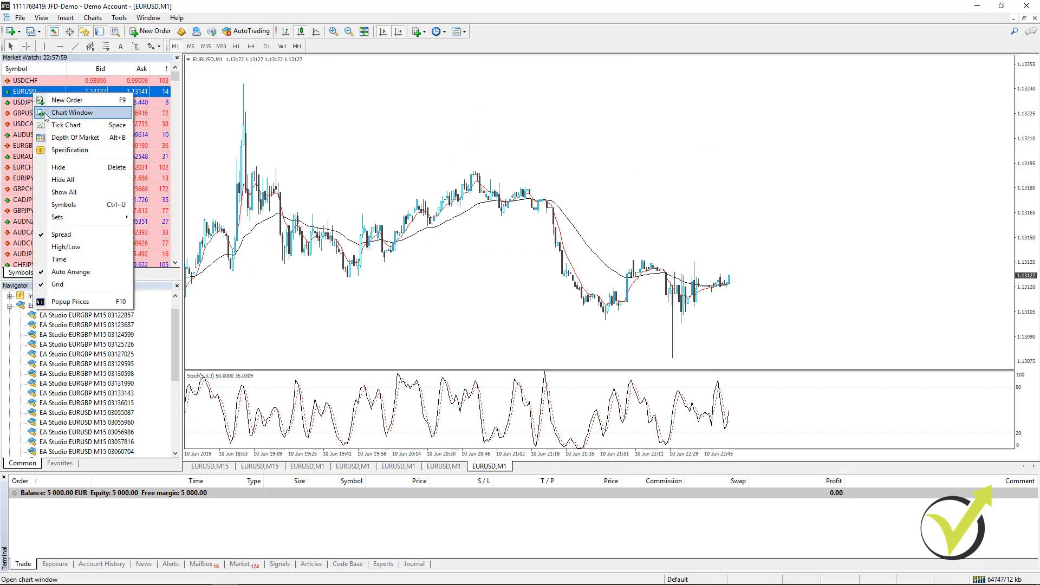
click(45, 113)
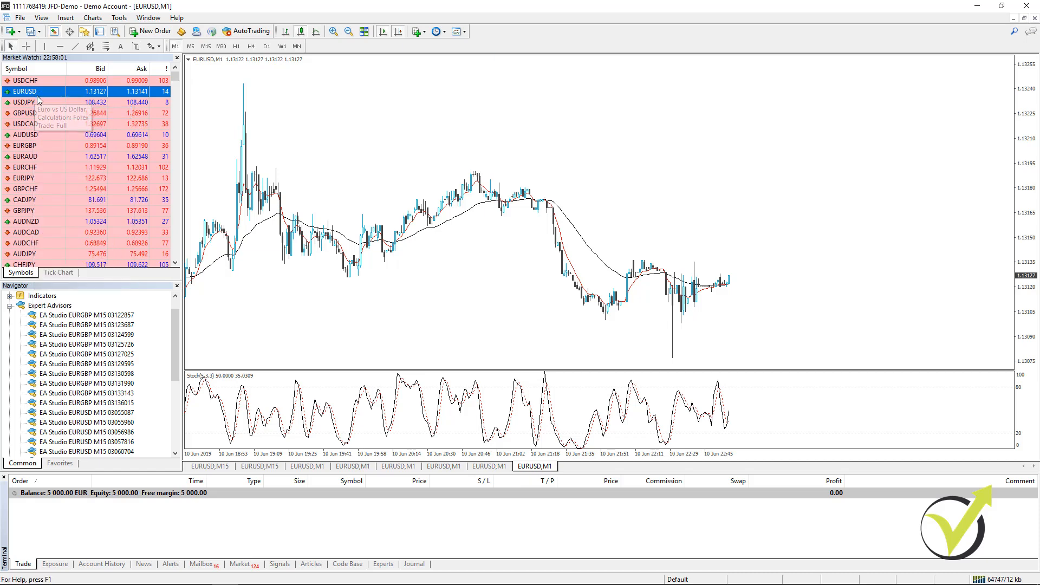
right_click(36, 95)
click(50, 115)
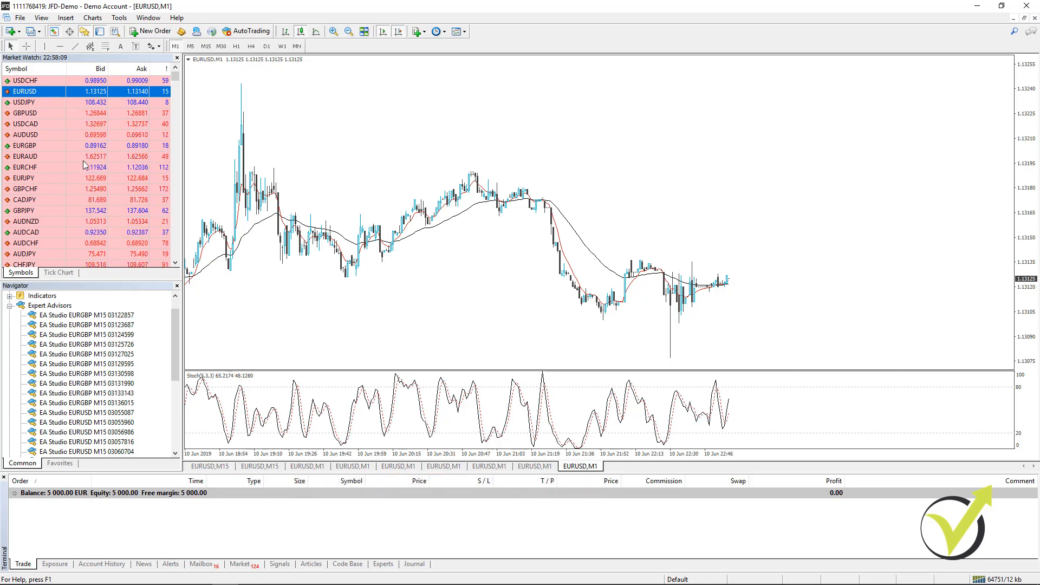
right_click(29, 94)
click(41, 108)
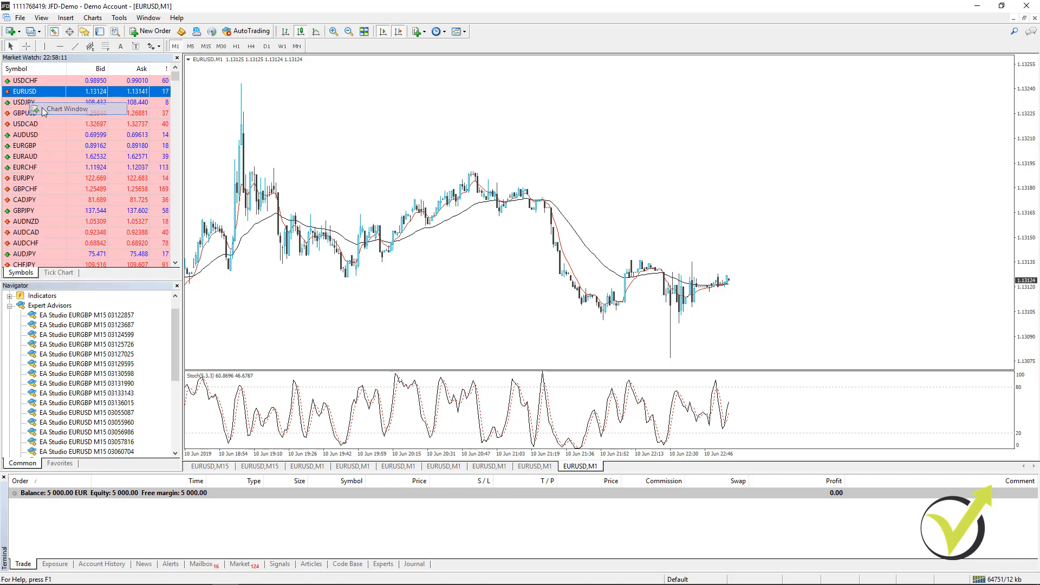
- Open ten GBPUSD chart windows from the Market Watch symbol
click(23, 115)
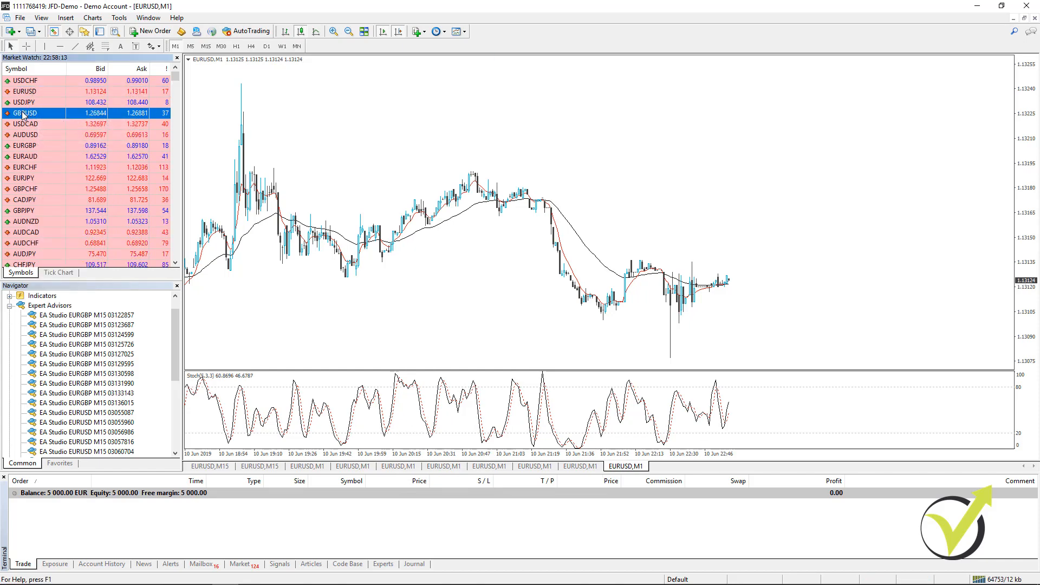
right_click(22, 115)
click(39, 132)
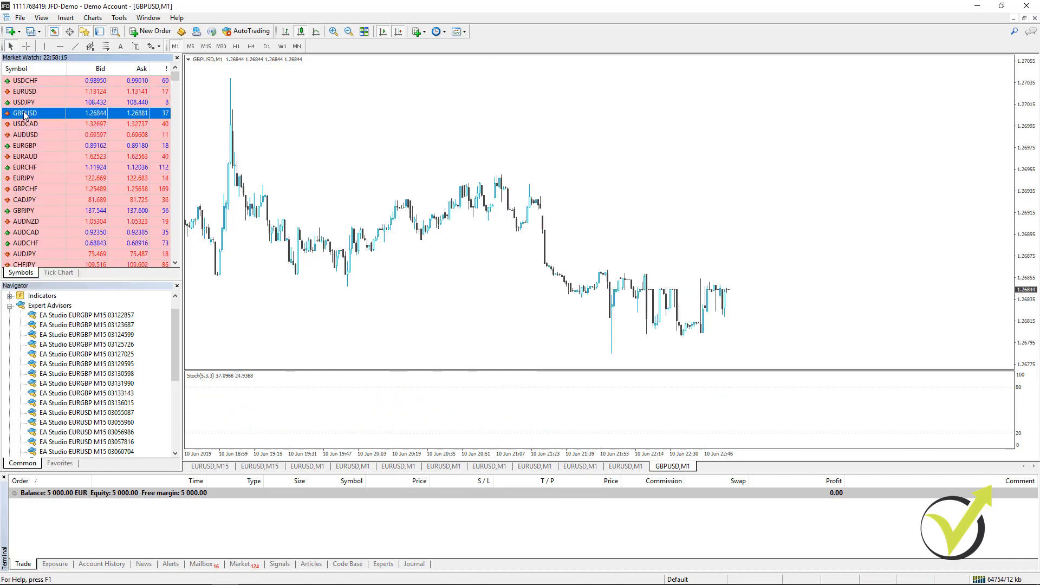
right_click(24, 113)
click(39, 131)
right_click(24, 113)
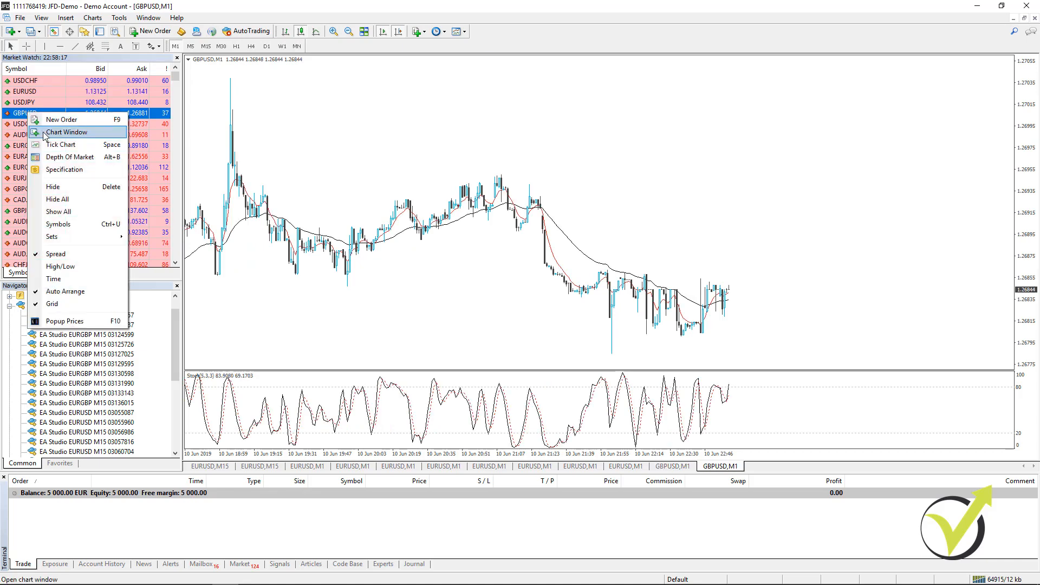
click(39, 131)
right_click(30, 115)
click(49, 132)
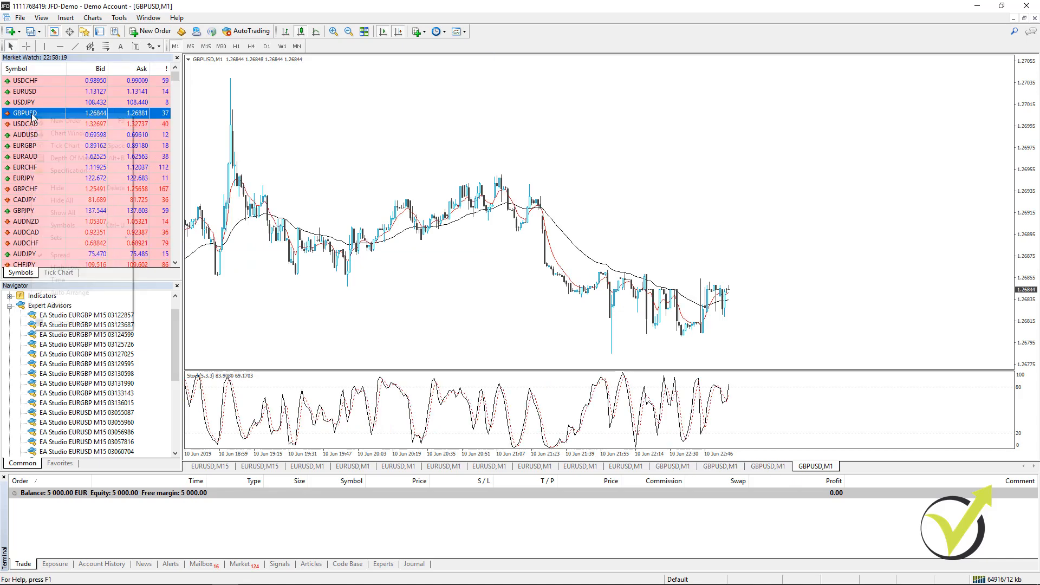
right_click(30, 115)
click(48, 133)
right_click(30, 113)
click(48, 133)
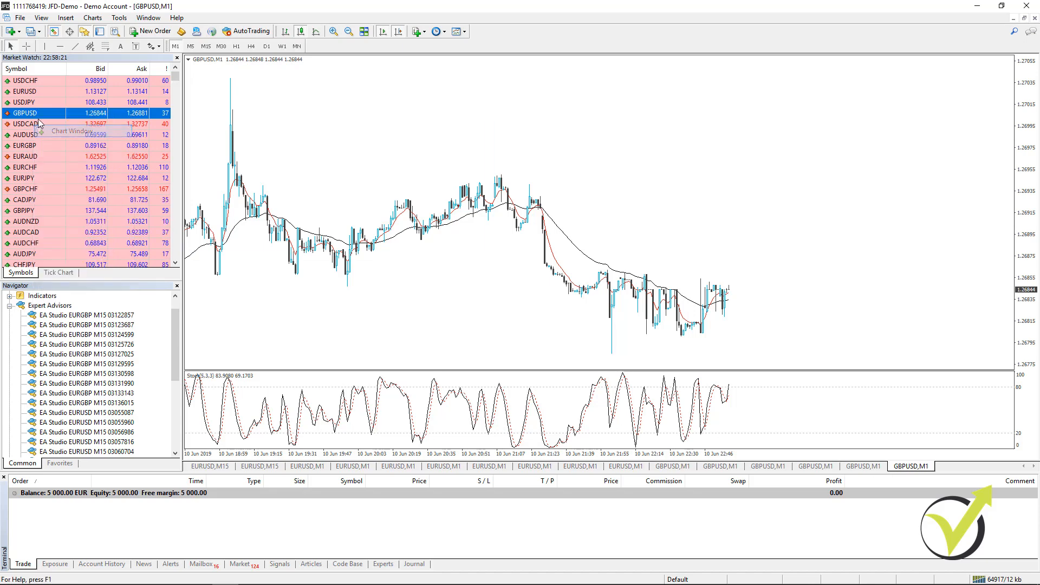
right_click(32, 112)
click(51, 130)
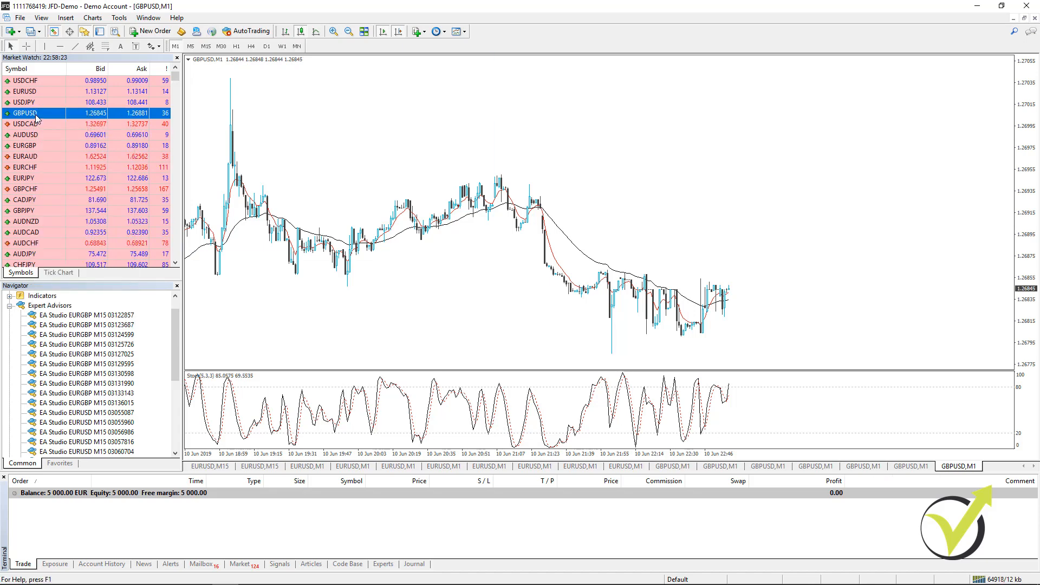
right_click(31, 112)
click(51, 130)
right_click(30, 112)
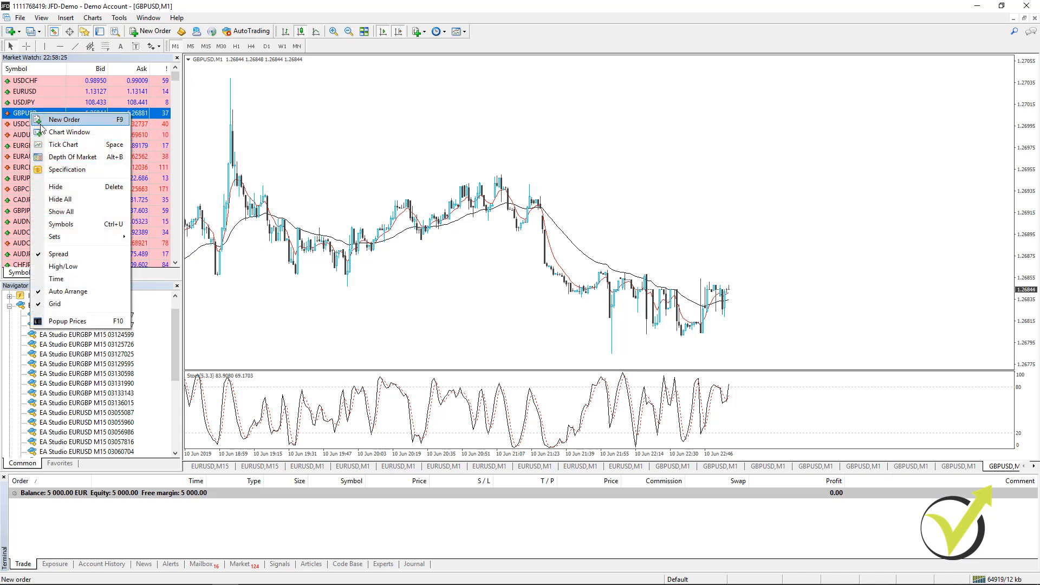
click(51, 135)
right_click(33, 117)
click(45, 136)
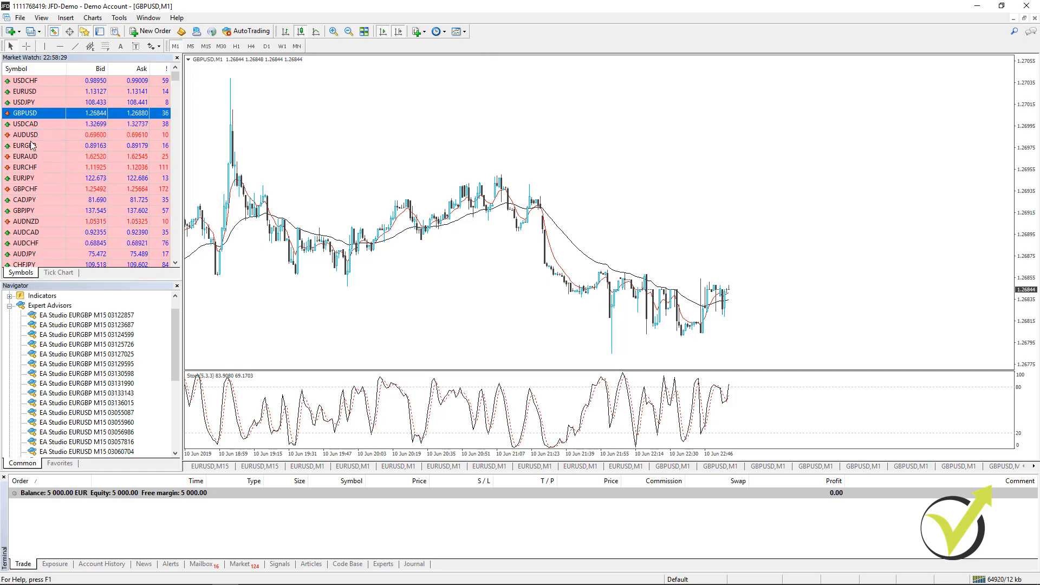
- Open nine EURGBP chart windows from the Market Watch symbol
click(27, 144)
right_click(27, 145)
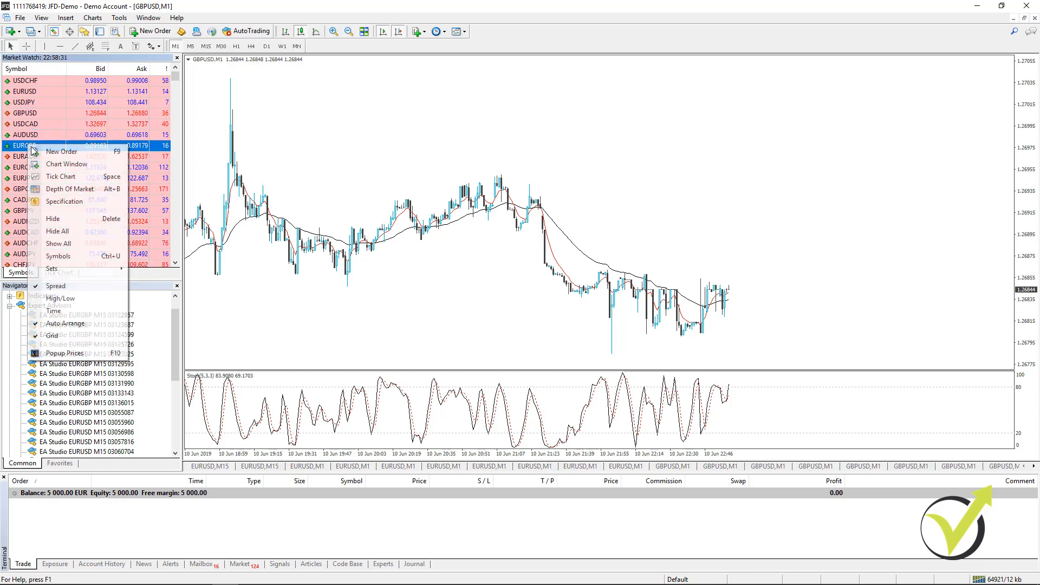
click(46, 161)
right_click(31, 147)
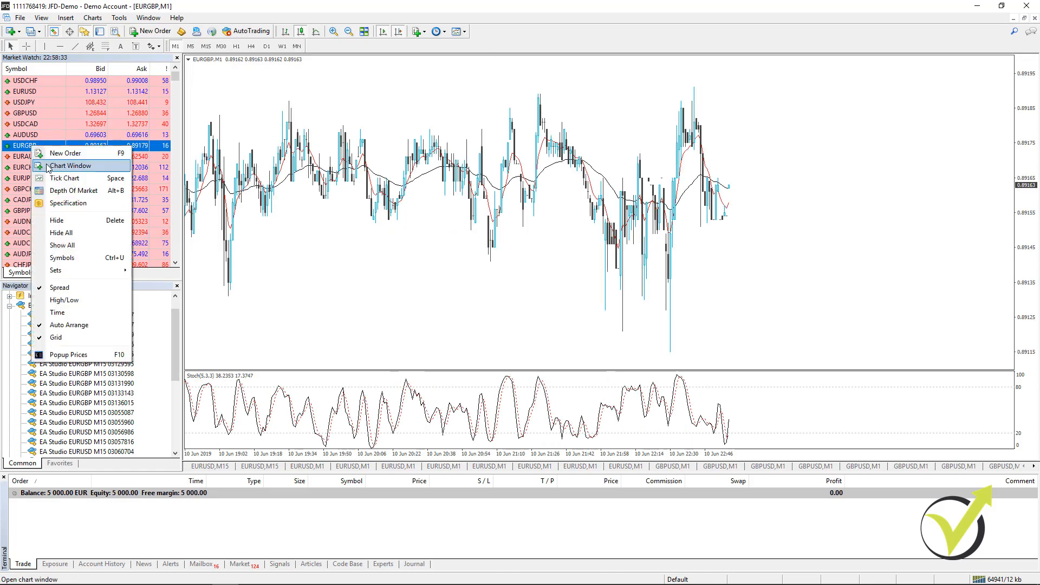
click(46, 163)
right_click(31, 146)
click(46, 163)
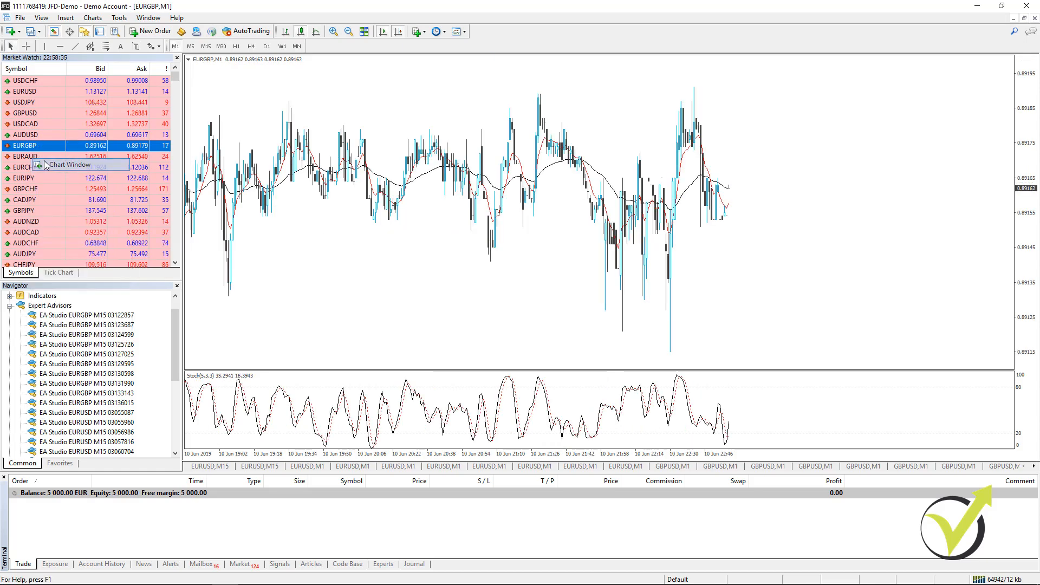
right_click(35, 146)
click(53, 167)
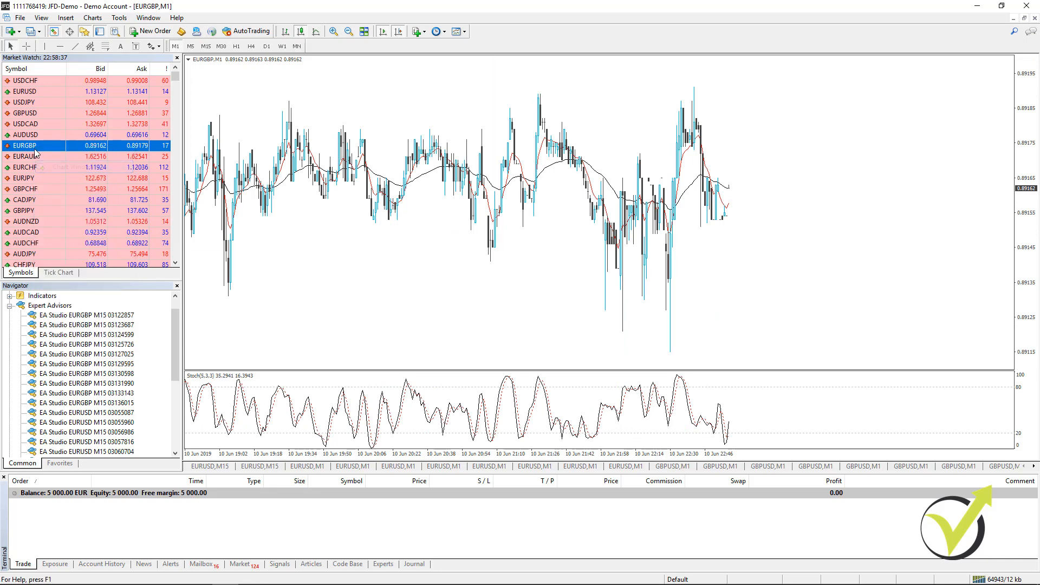
right_click(33, 147)
click(52, 170)
right_click(34, 146)
click(49, 167)
right_click(34, 148)
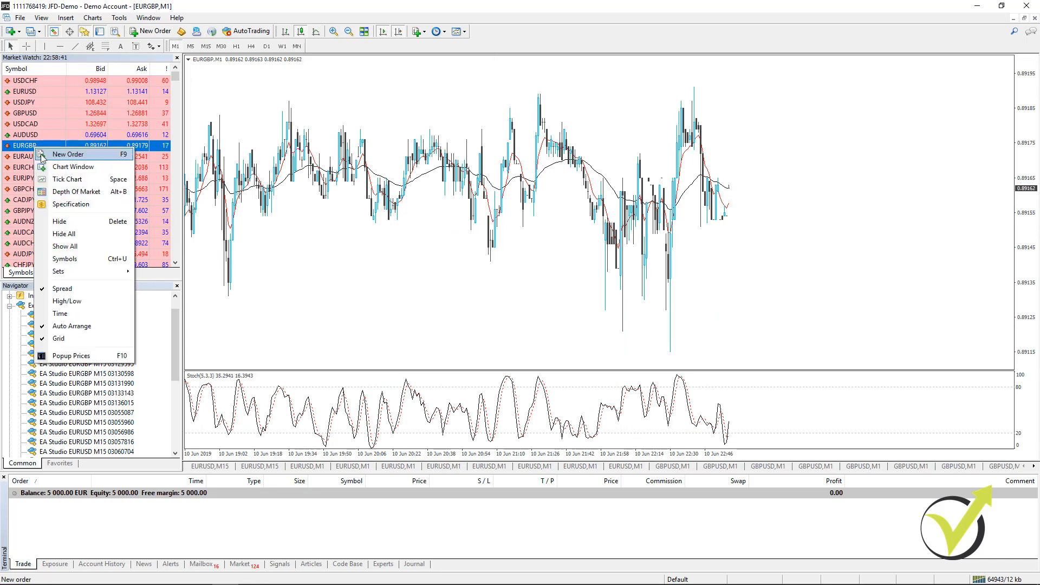
click(52, 168)
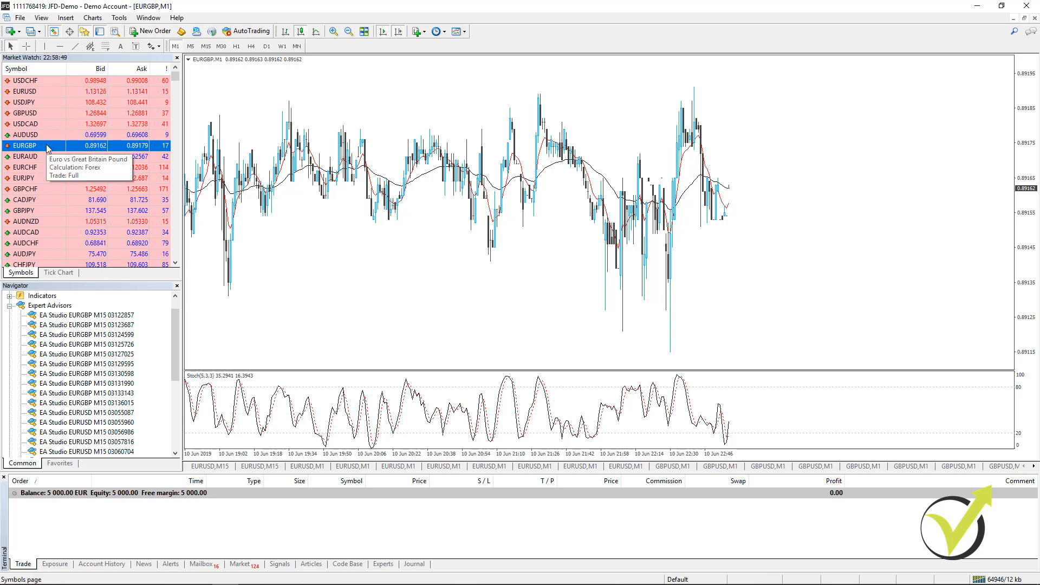
right_click(47, 145)
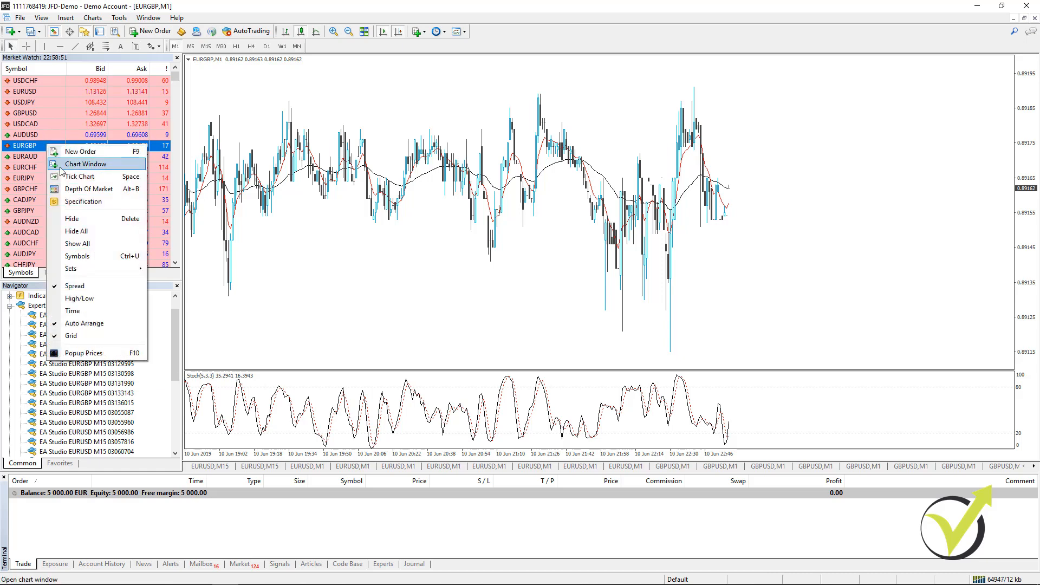
click(44, 146)
right_click(40, 145)
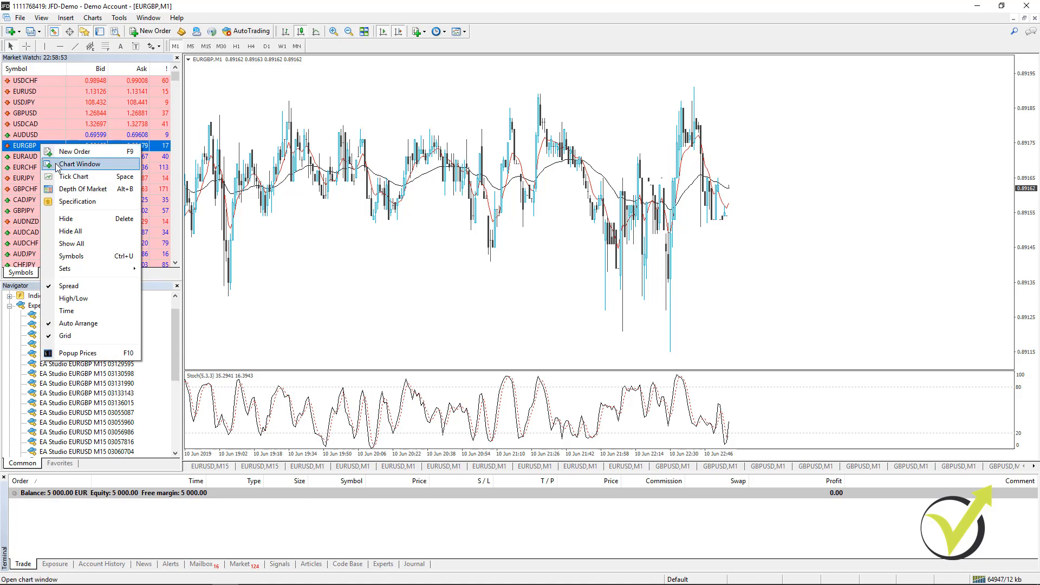
click(56, 164)
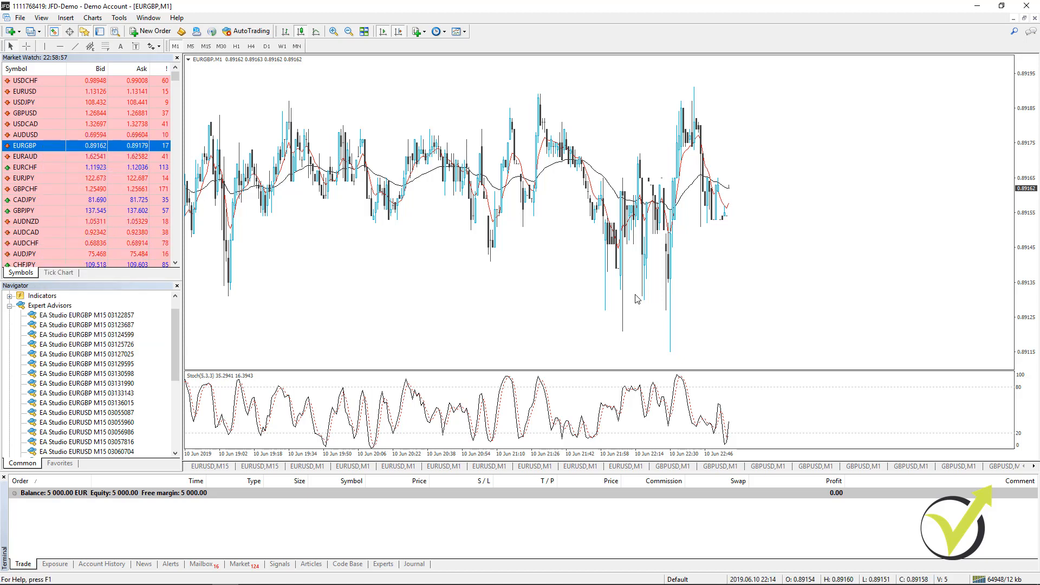
- Check how many EURGBP charts are open and open one more EURGBP chart window
click(1035, 466)
click(1035, 466)
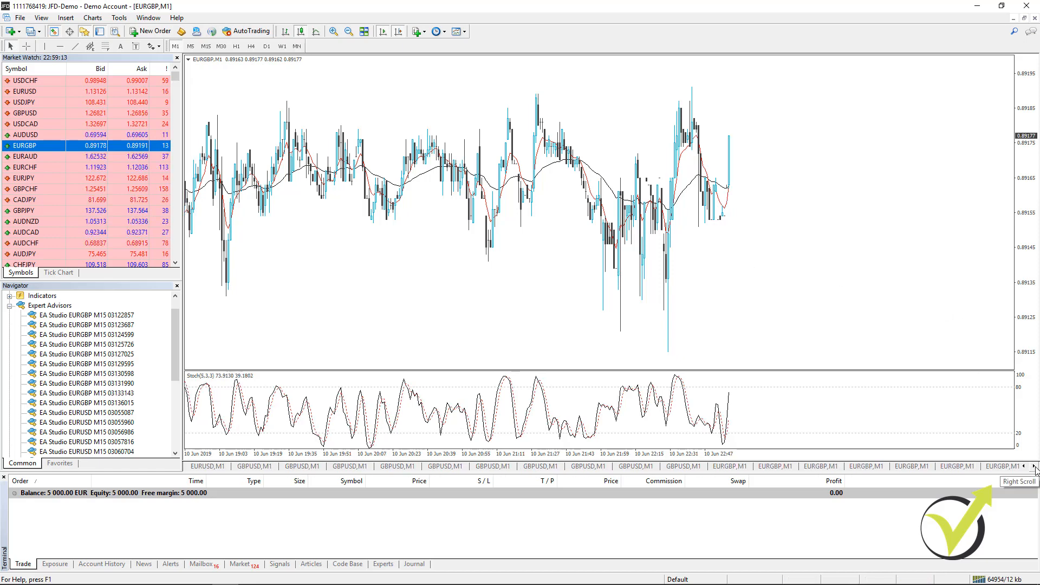
click(1035, 466)
click(1035, 466)
click(1035, 466)
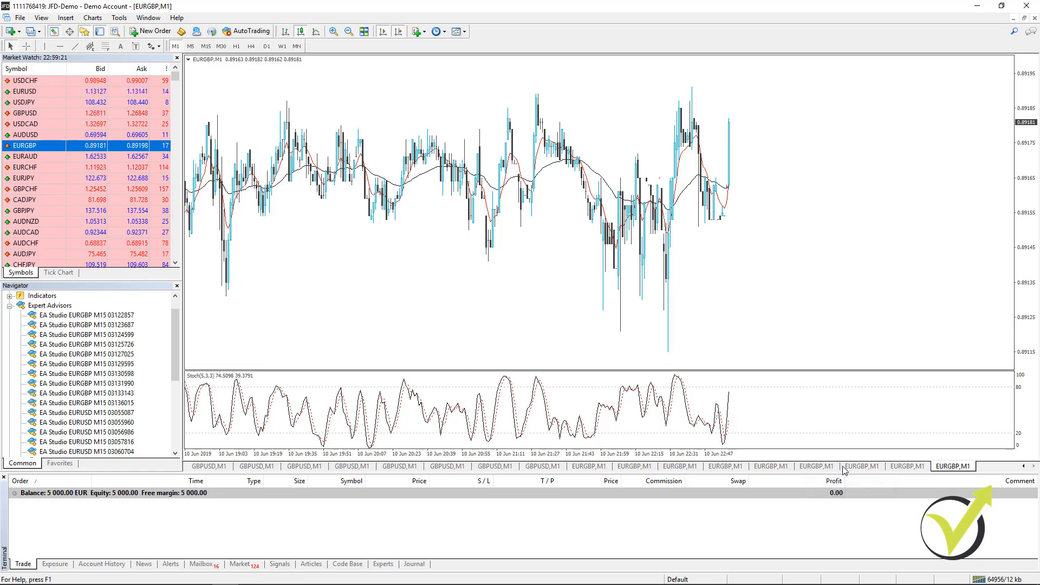
right_click(16, 149)
click(43, 162)
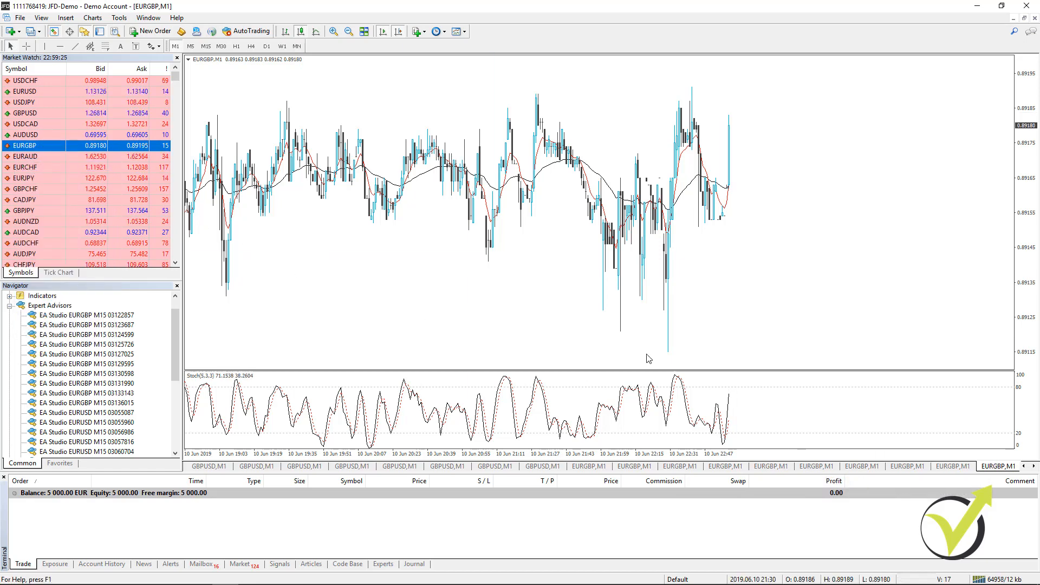
- Return to the beginning of the open charts and activate the first EURUSD M15 chart
click(1025, 467)
click(1025, 467)
click(1025, 467)
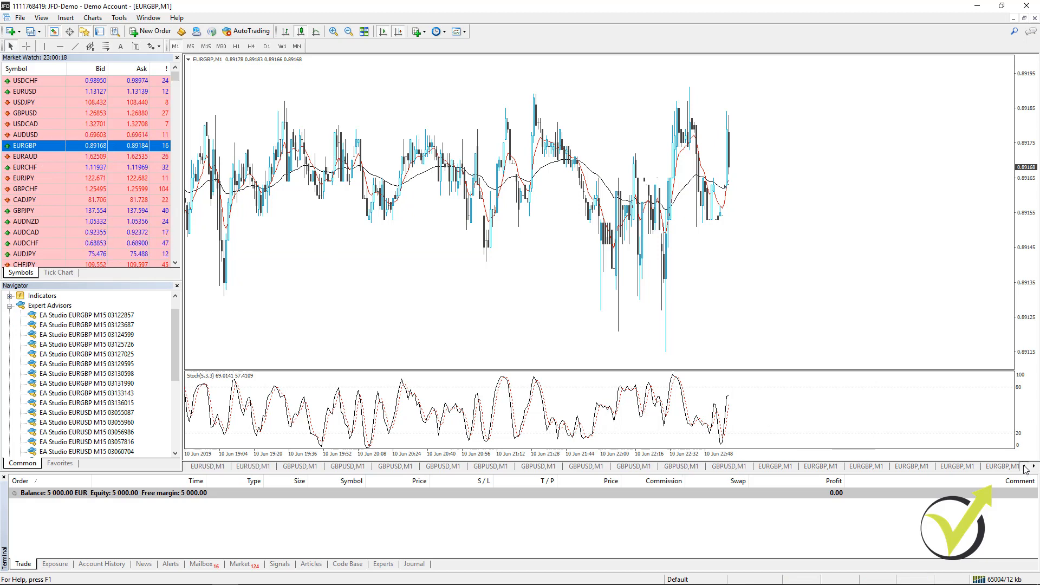
click(1025, 467)
click(1025, 467)
click(1024, 467)
click(1025, 467)
click(1025, 467)
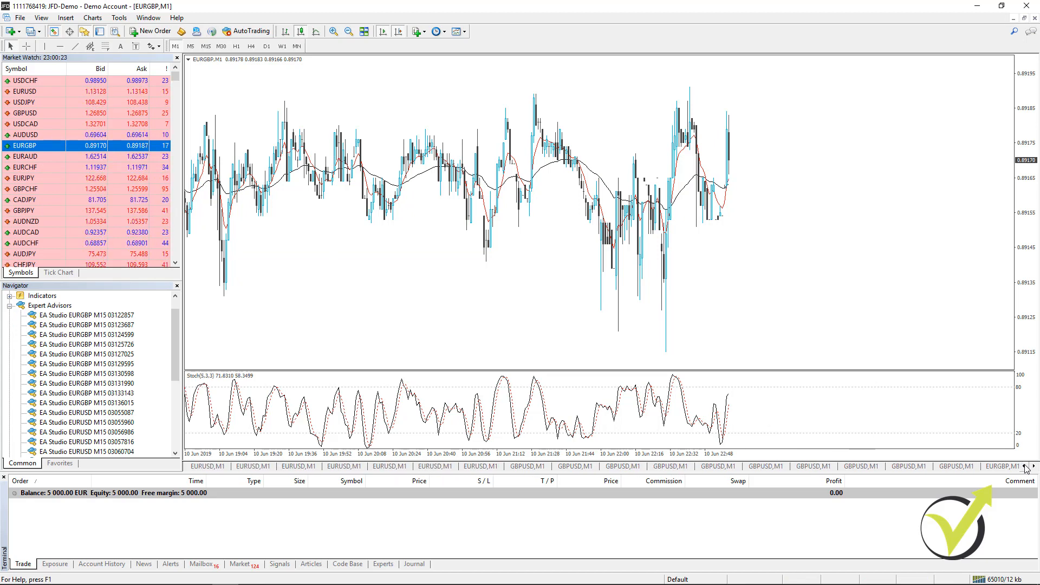
click(1025, 468)
click(1025, 467)
click(1024, 468)
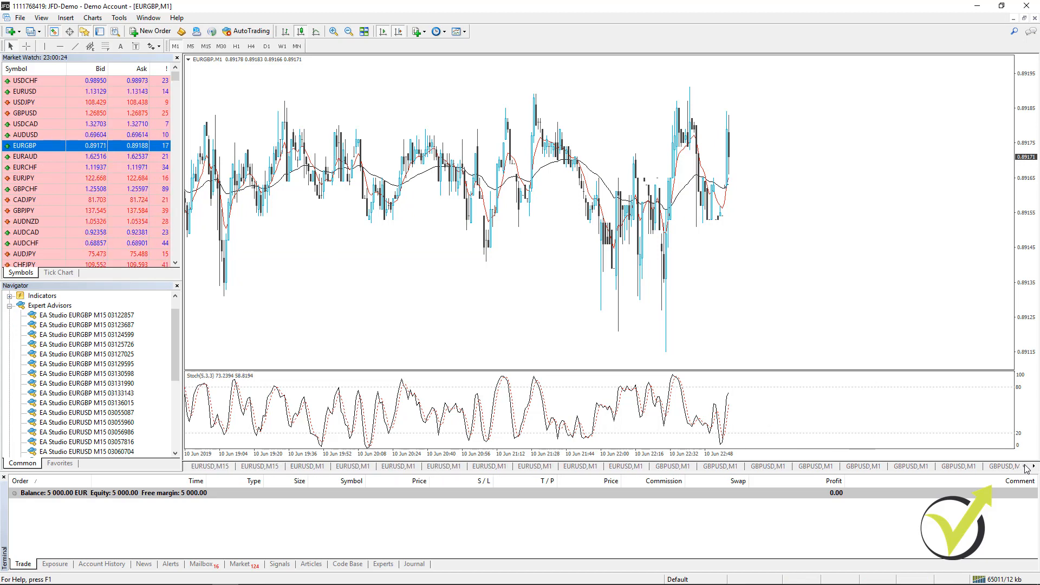
click(208, 467)
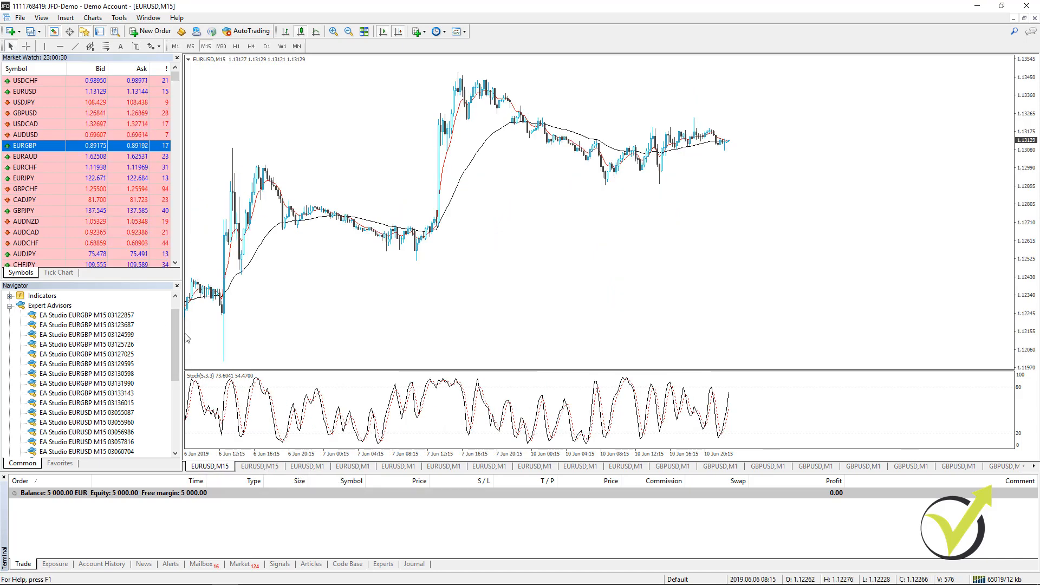
drag(179, 340, 179, 358)
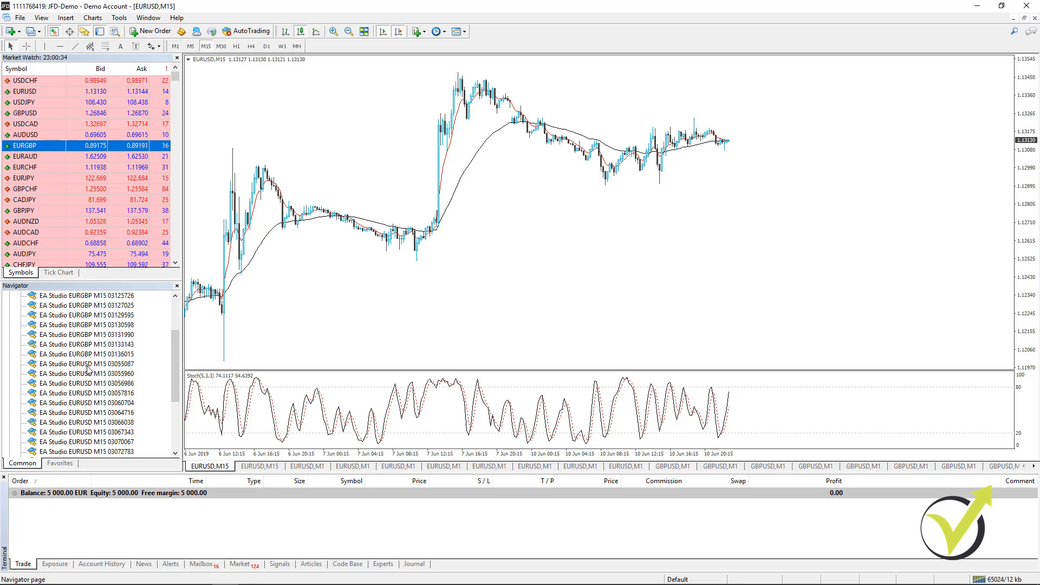
click(89, 367)
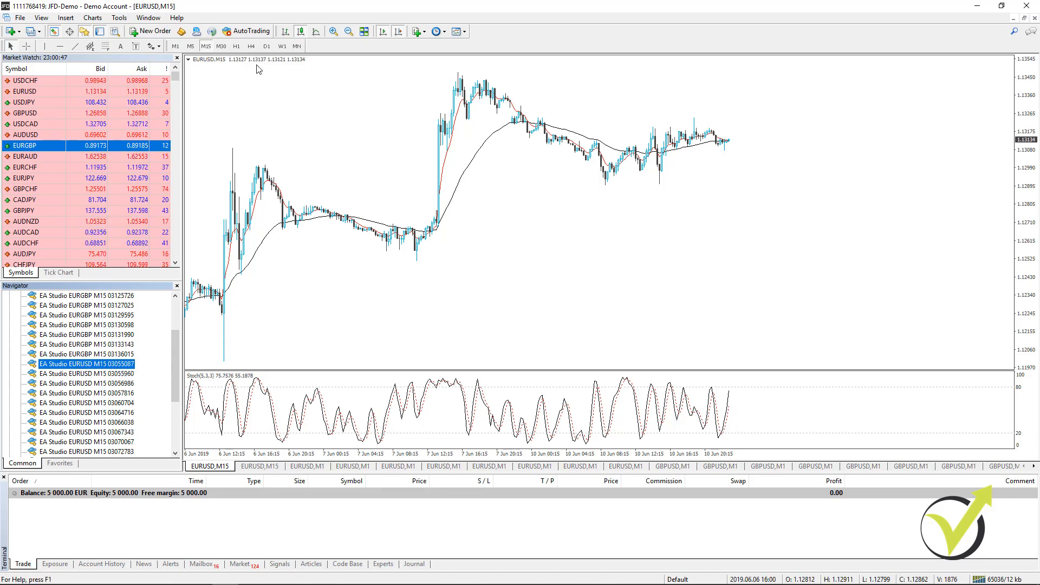
click(264, 33)
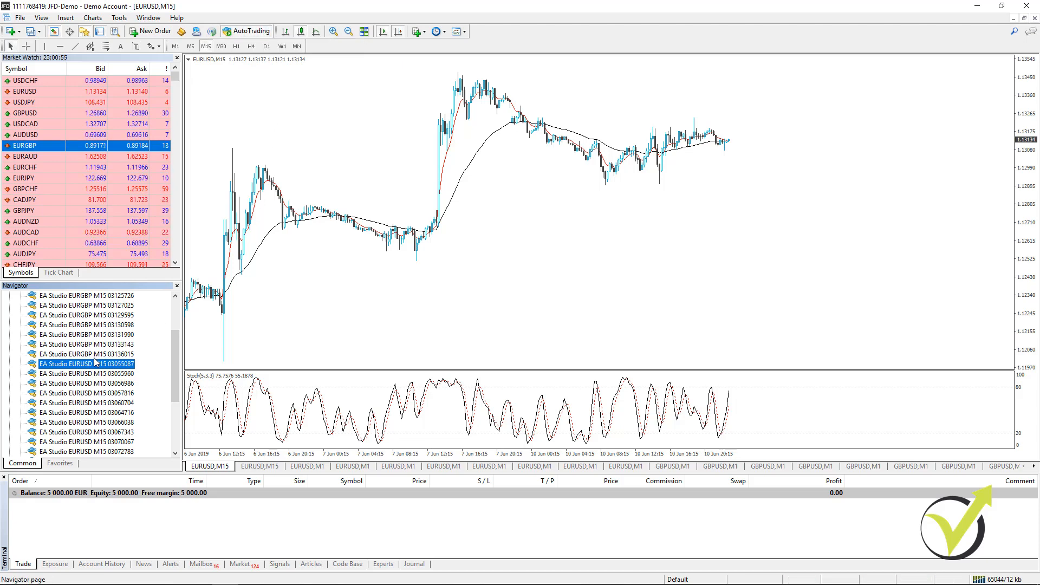
drag(95, 362, 274, 354)
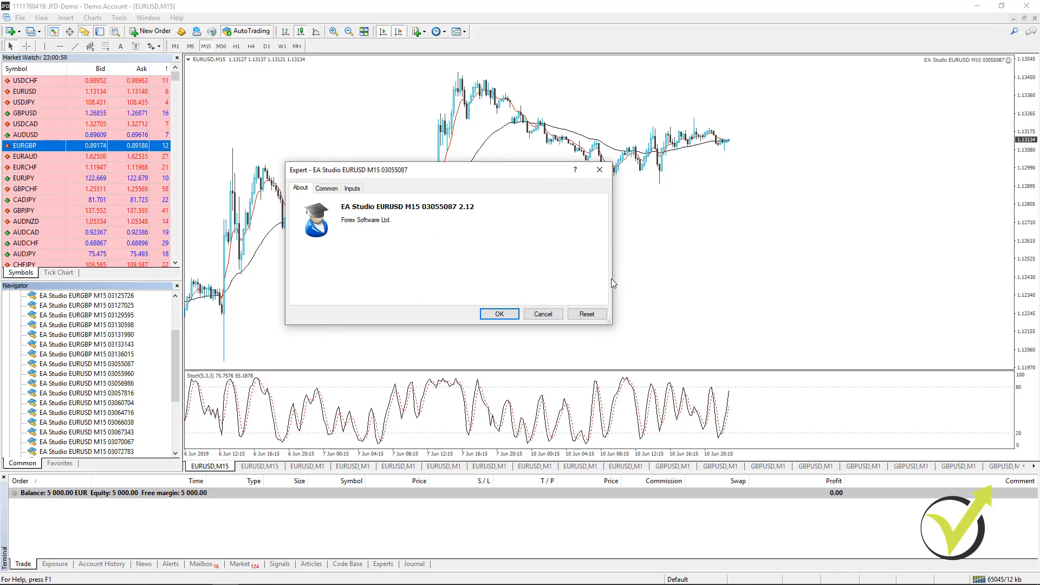
click(326, 189)
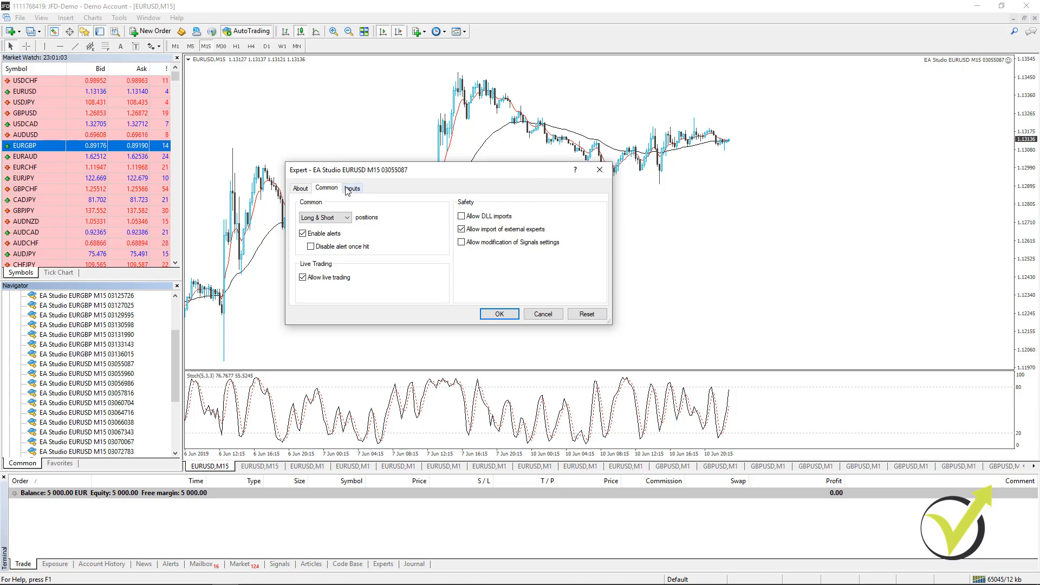
click(349, 189)
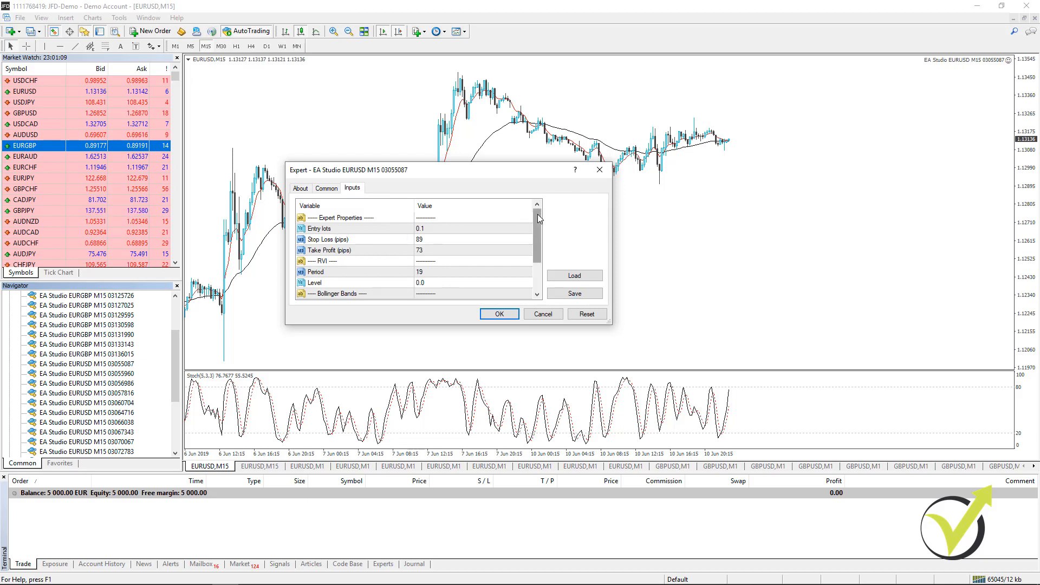
drag(537, 215, 537, 241)
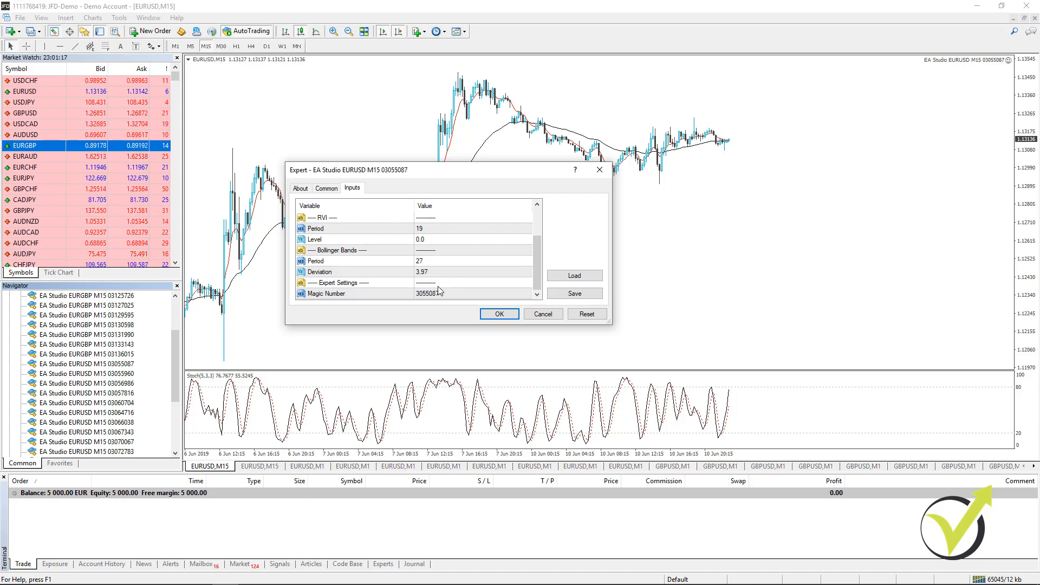
click(499, 314)
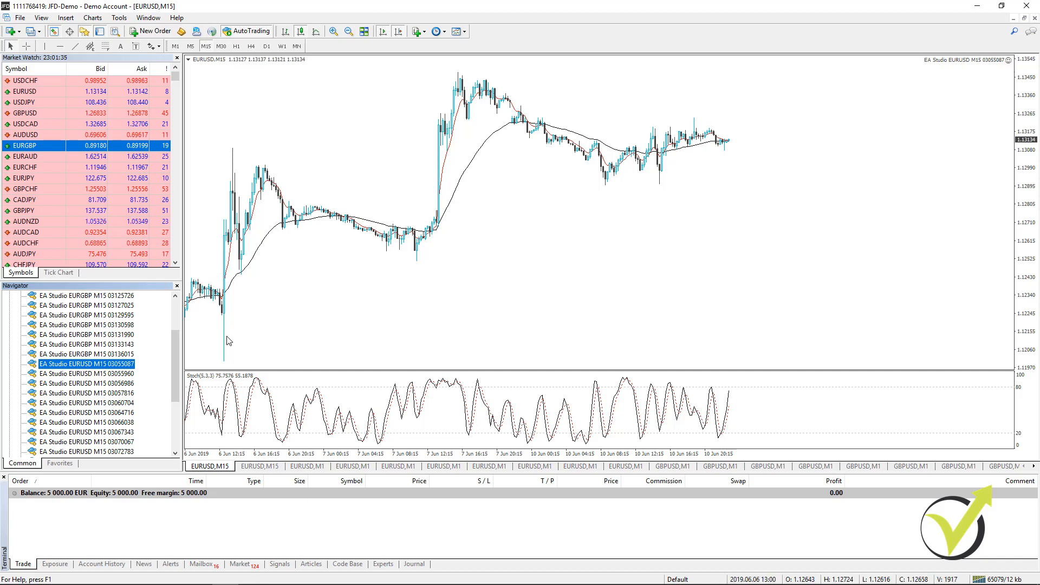
click(271, 467)
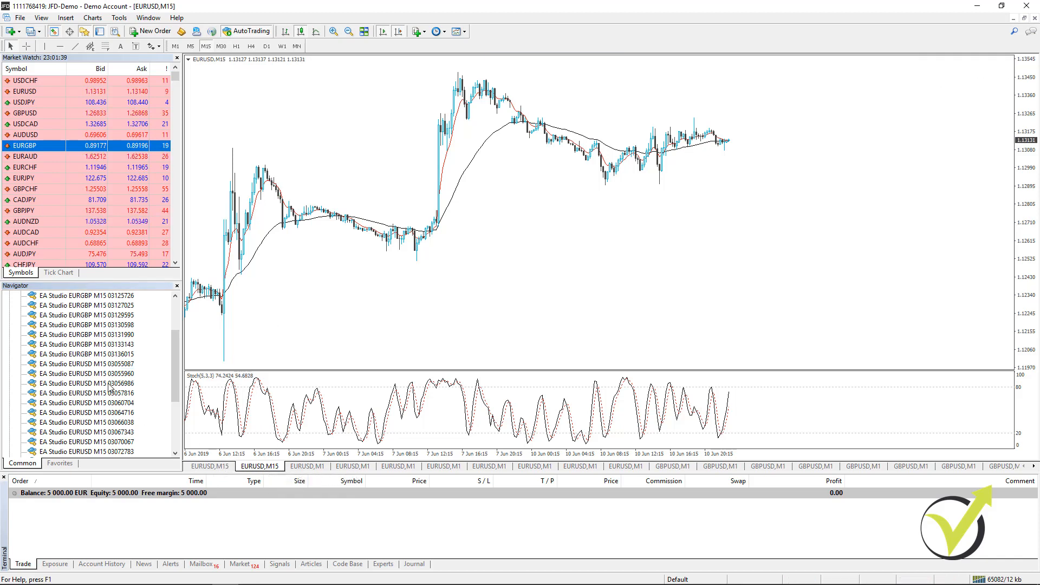
click(91, 374)
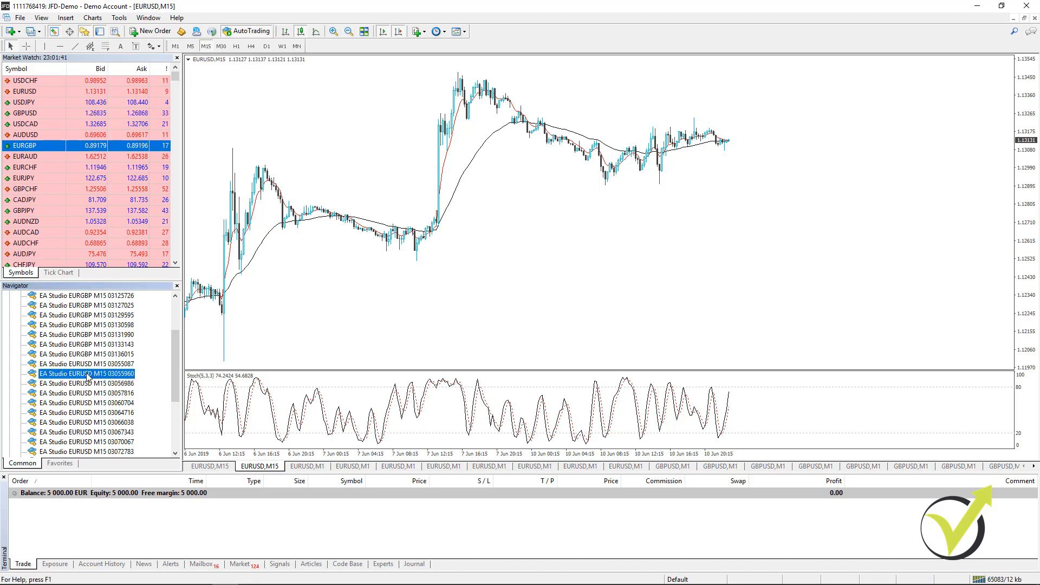
drag(87, 378, 317, 298)
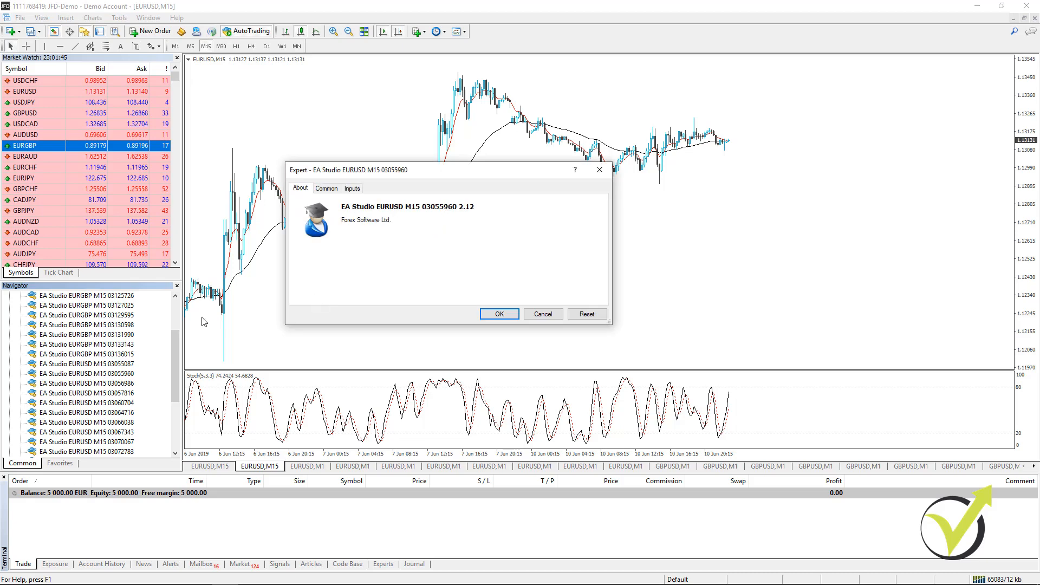
click(512, 319)
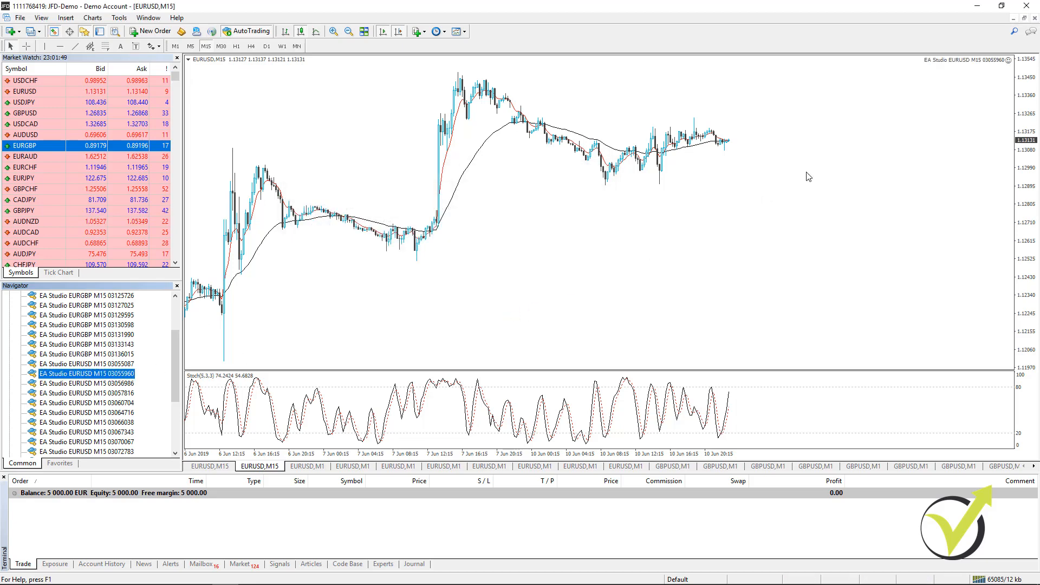
click(316, 467)
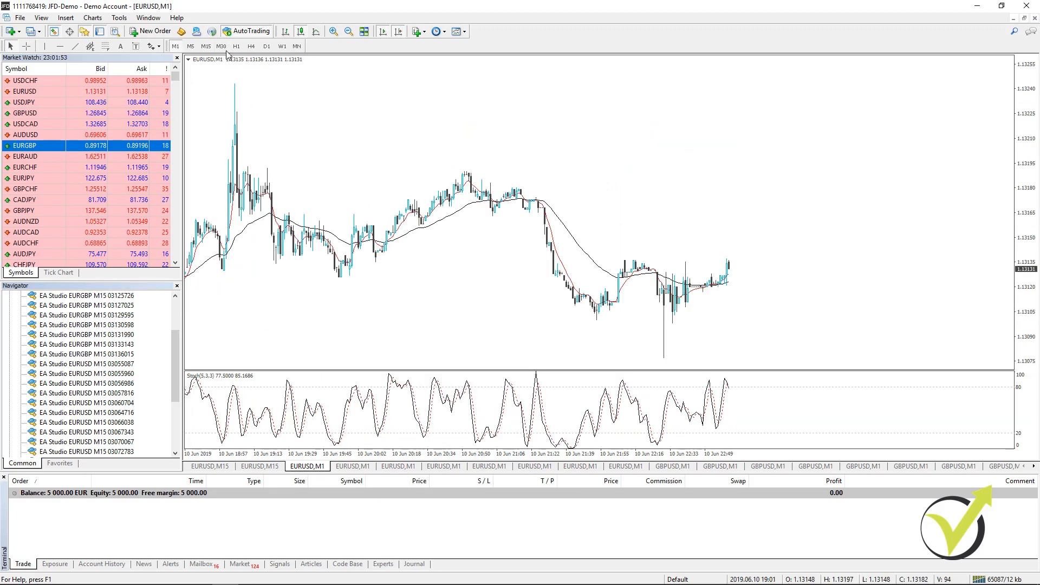
click(206, 47)
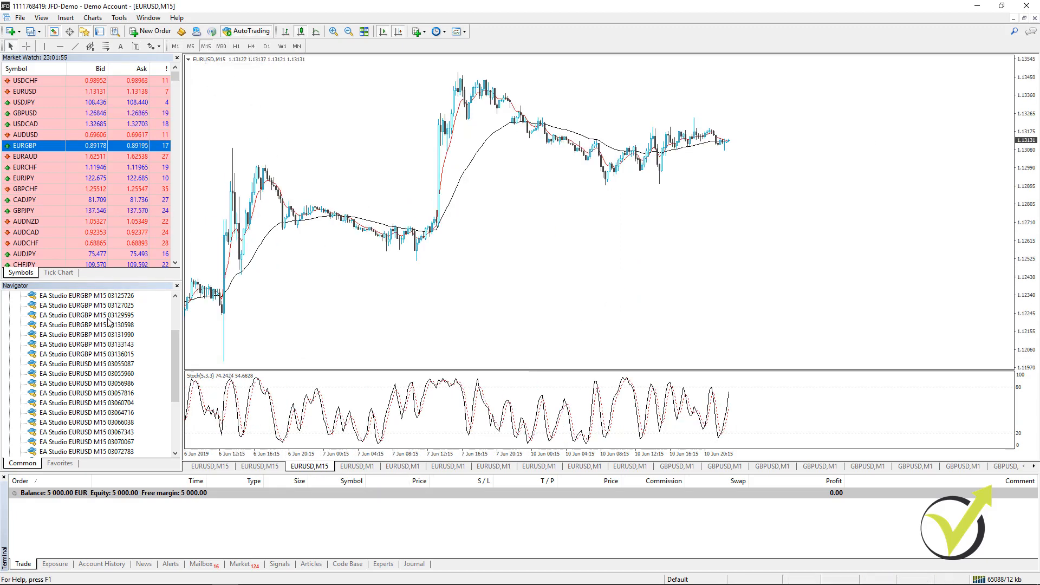
click(110, 384)
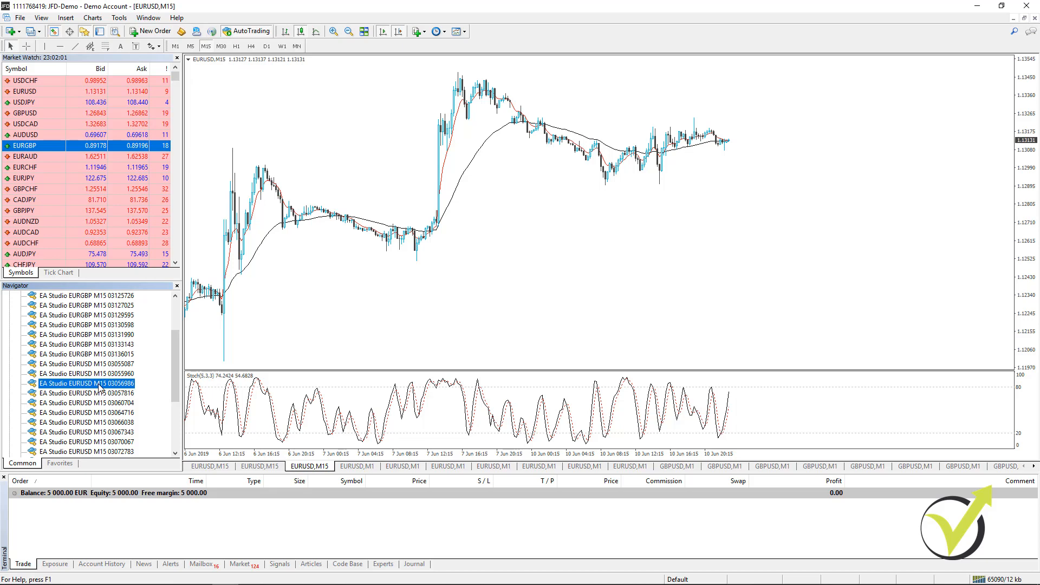
double_click(99, 385)
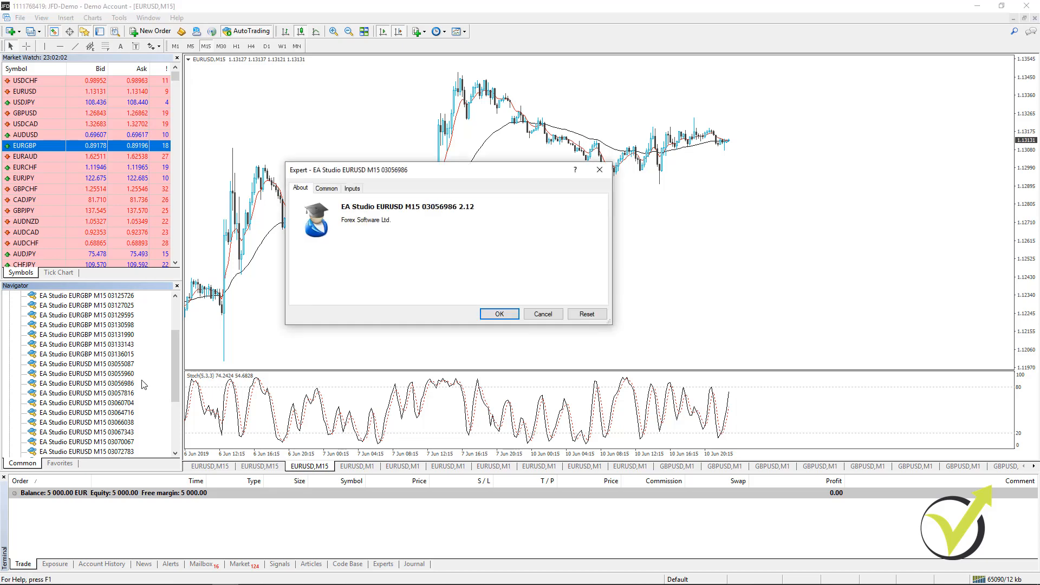
click(499, 314)
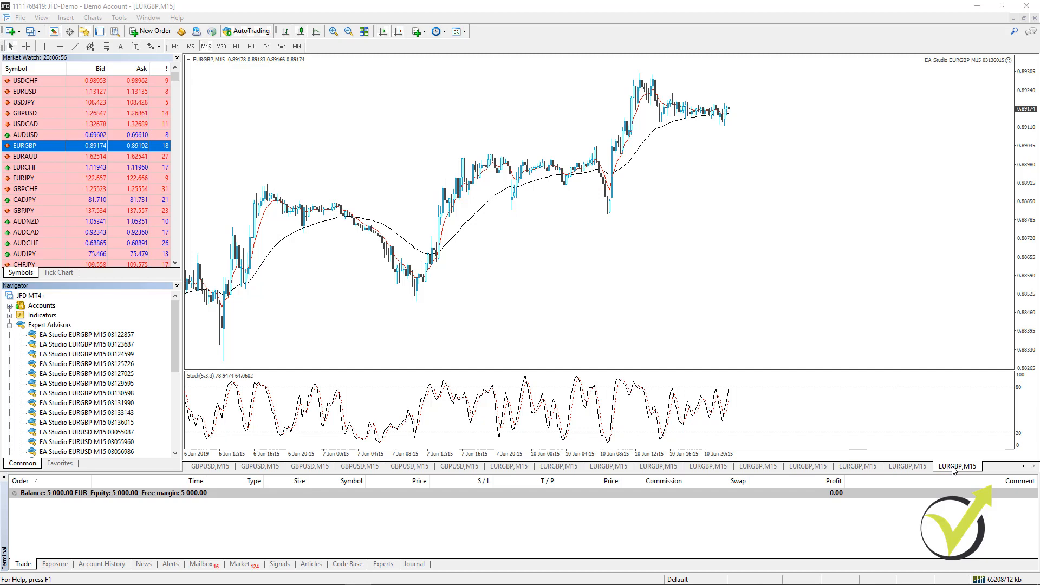
- Check which experts are attached to the last EURGBP M15 charts and look back through the earlier price history of one
click(916, 470)
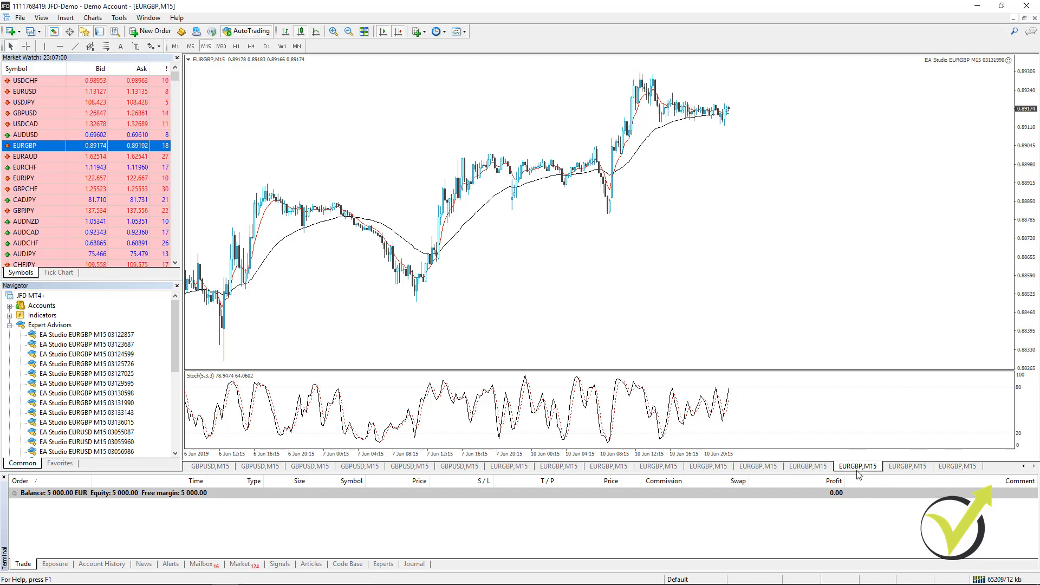
click(810, 467)
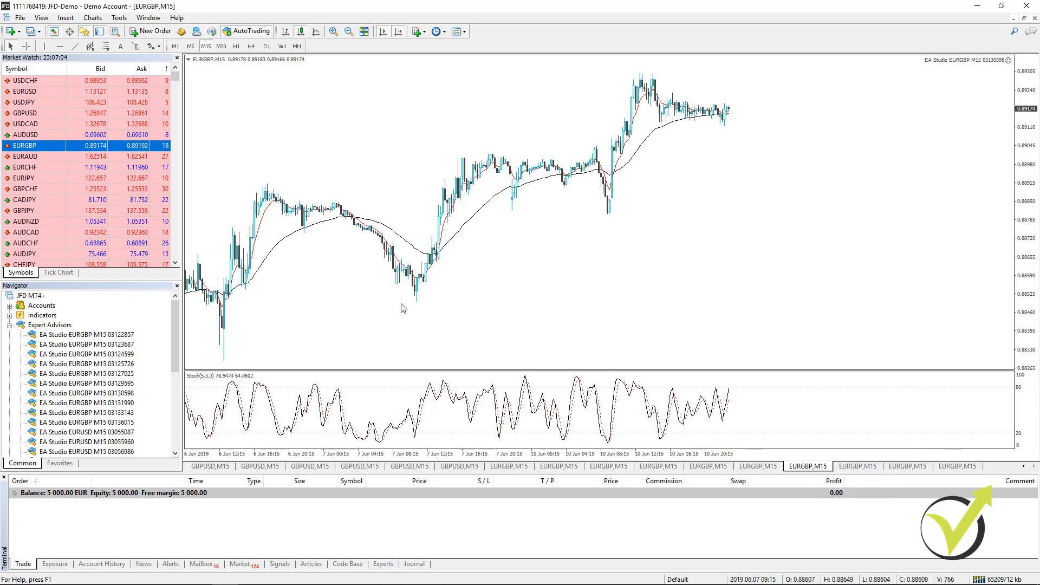
drag(402, 308, 813, 277)
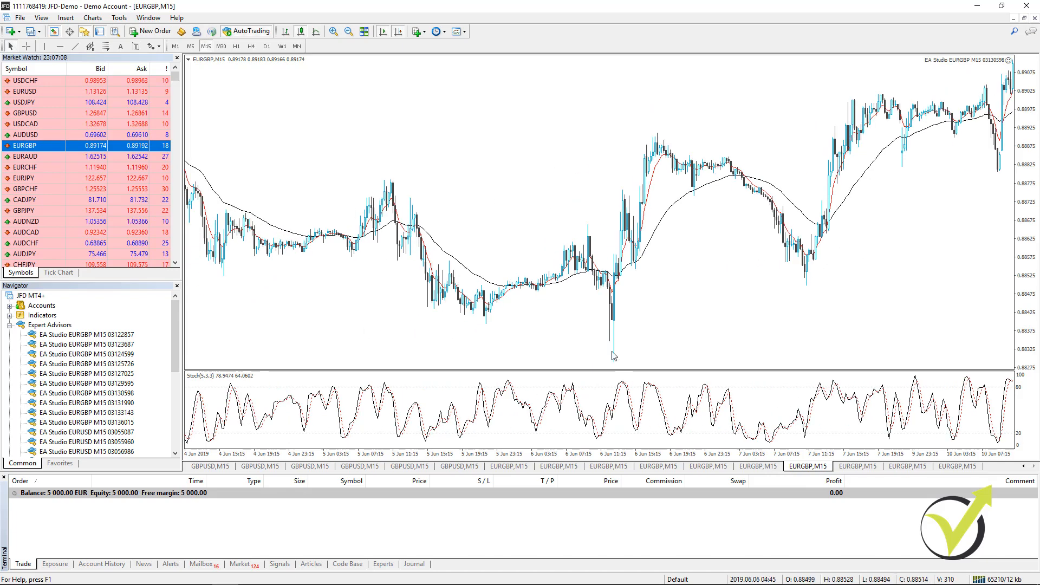
drag(941, 299, 1019, 303)
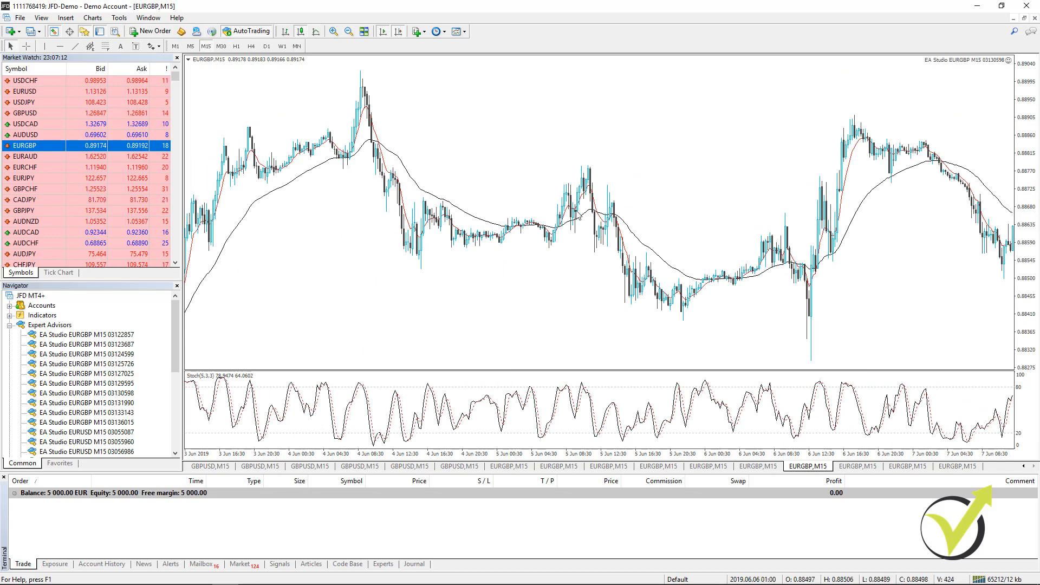
drag(351, 211, 714, 219)
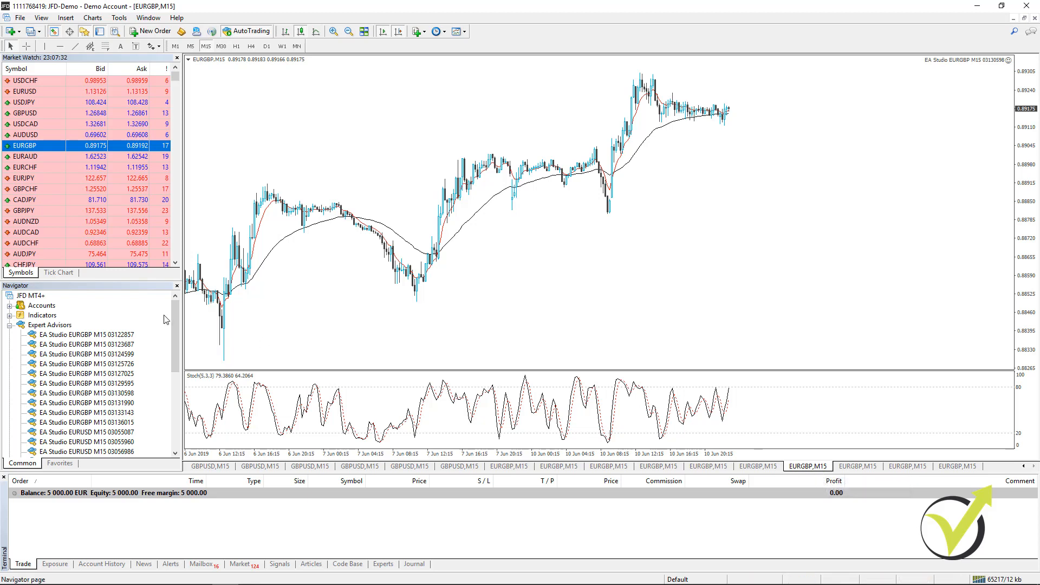
drag(174, 311, 188, 294)
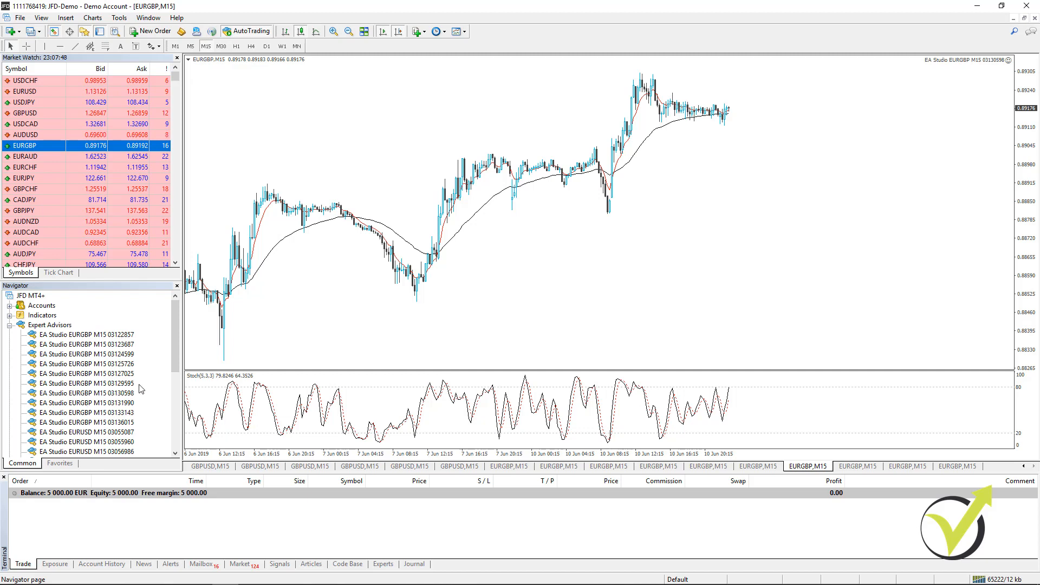
mouse_move(177, 333)
mouse_down()
mouse_move(171, 411)
mouse_move(177, 317)
mouse_up()
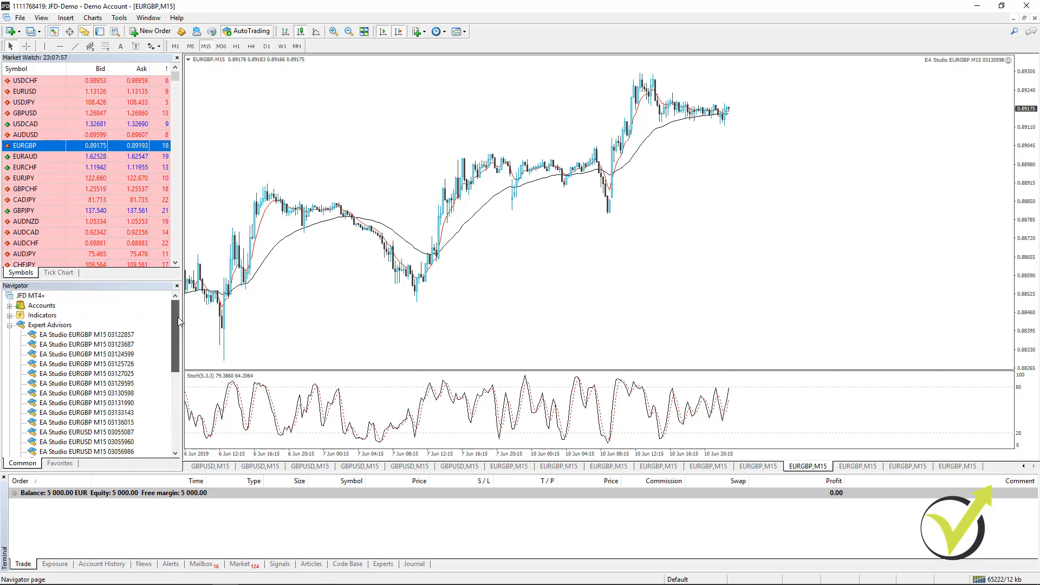